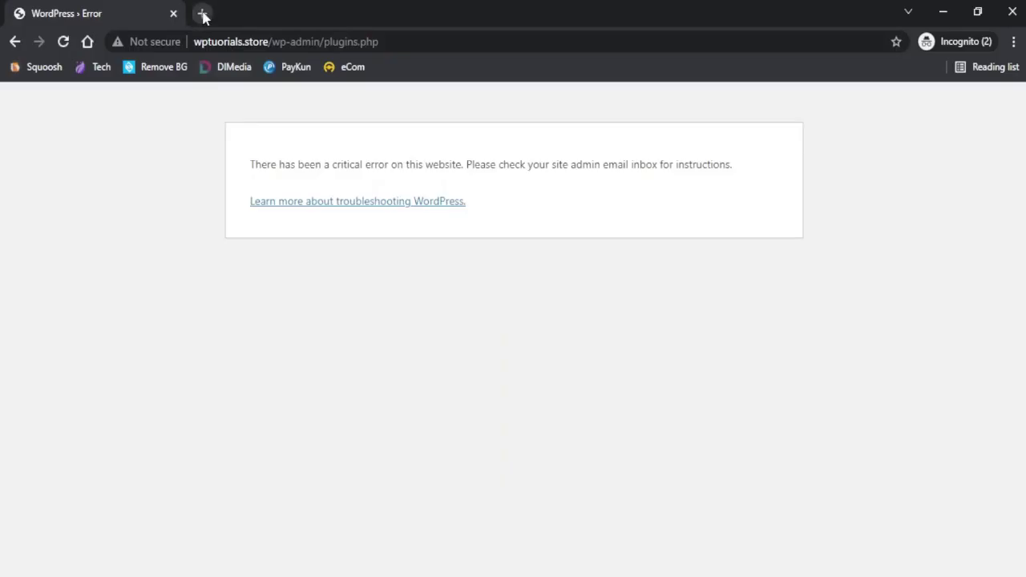
Visit the wptuorials.store home page and its wp-admin address in separate new tabs to check for the critical error.
{"action": "left_click", "coordinate": [201, 14]}
{"action": "type", "text": "http://wptuorials.store/"}
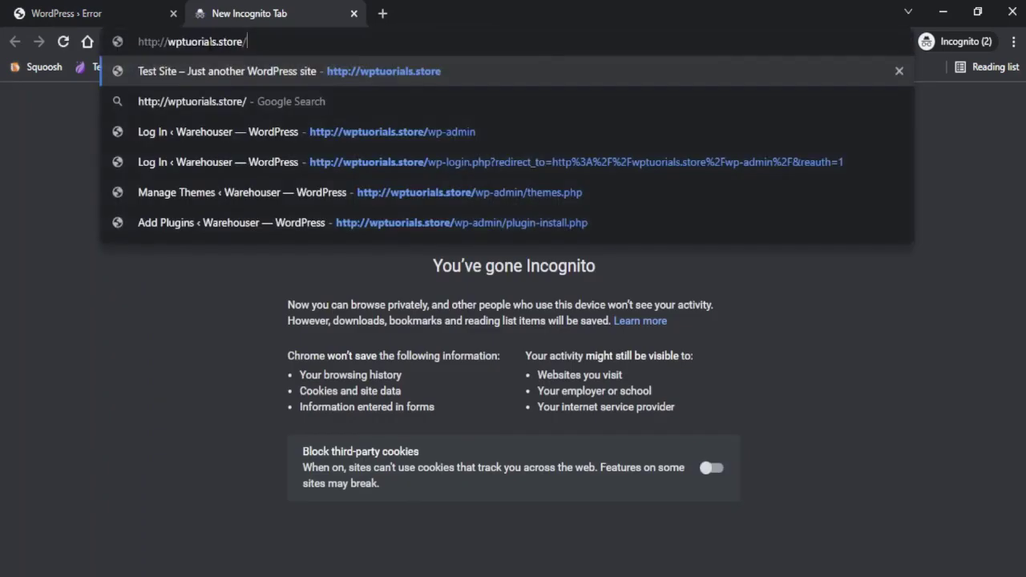
{"action": "key", "text": "Return"}
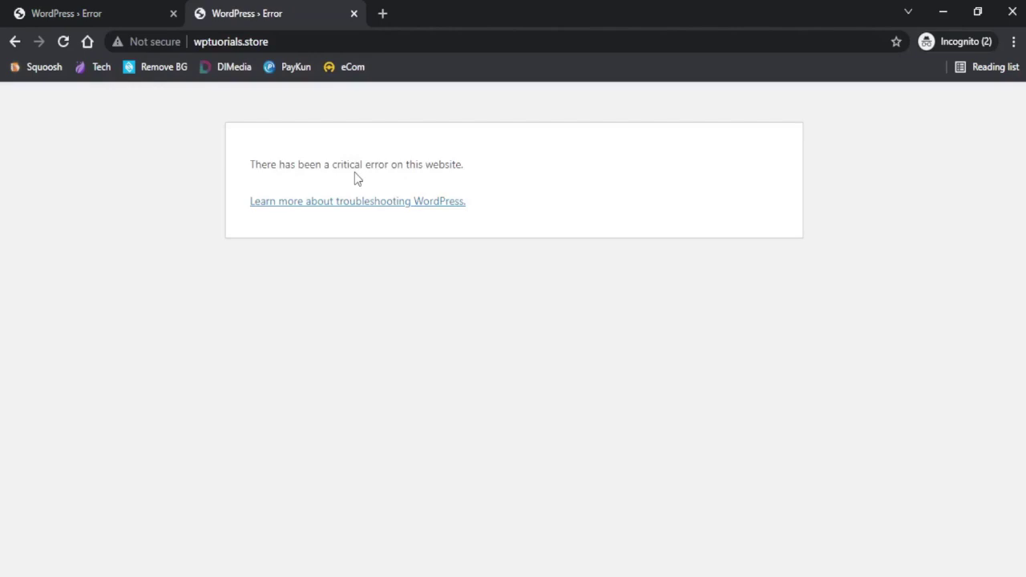
{"action": "left_click", "coordinate": [382, 14]}
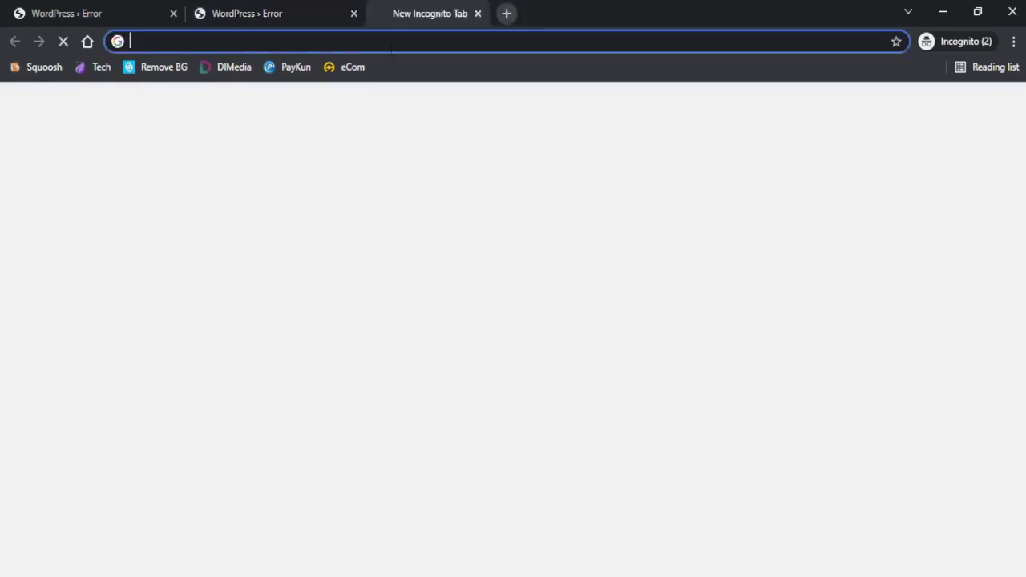
{"action": "type", "text": "http://wptuorials.store/"}
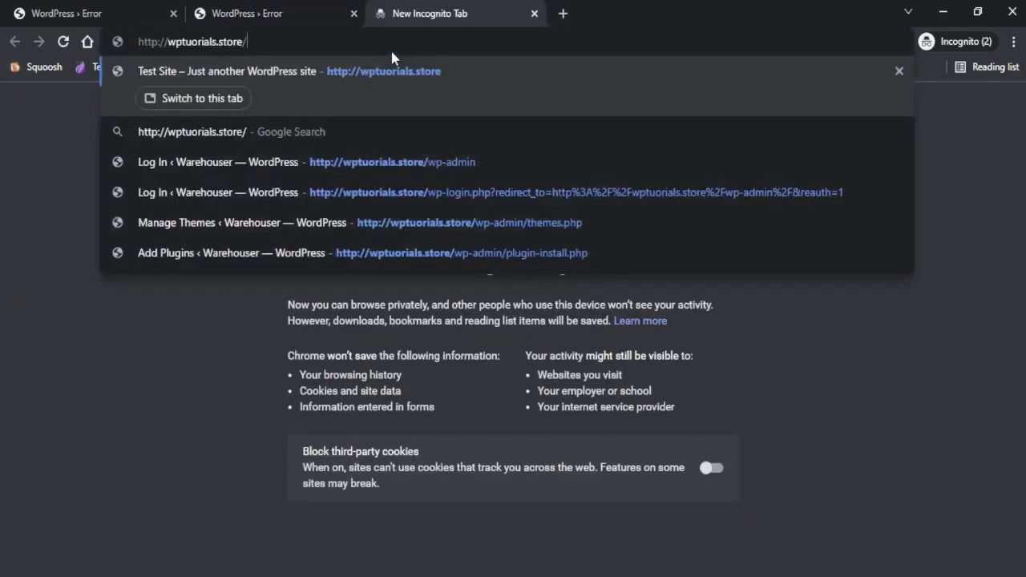
{"action": "type", "text": "wp-admin"}
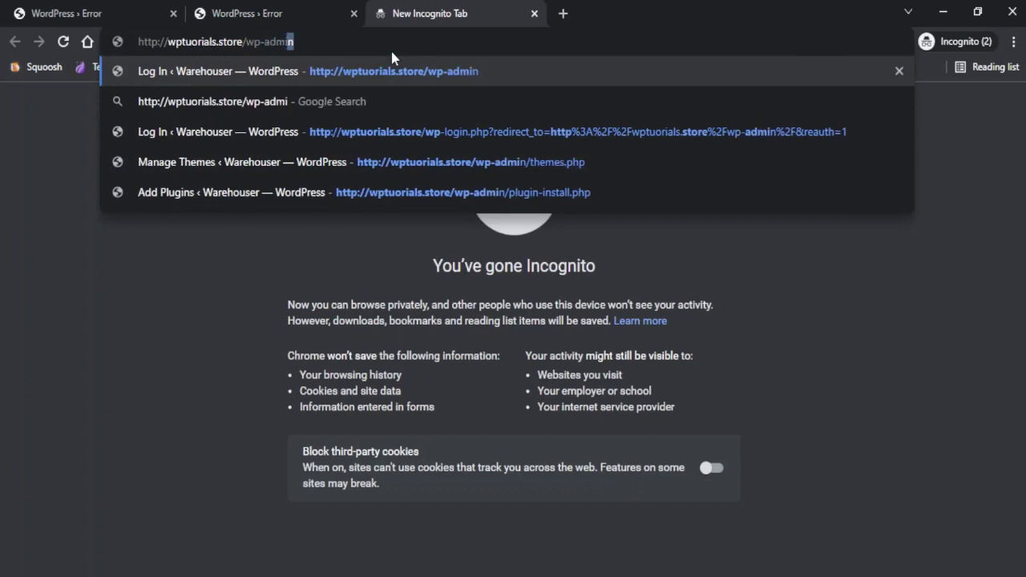
{"action": "key", "text": "Return"}
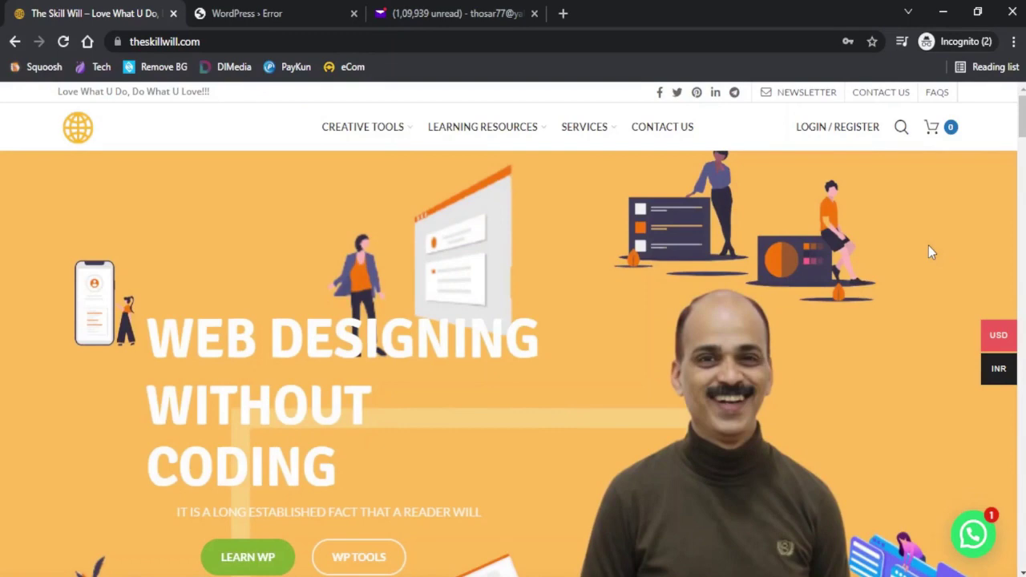
Find WordPress's technical issue message in Yahoo Mail and open its recovery mode link in a new tab.
{"action": "left_click", "coordinate": [278, 15]}
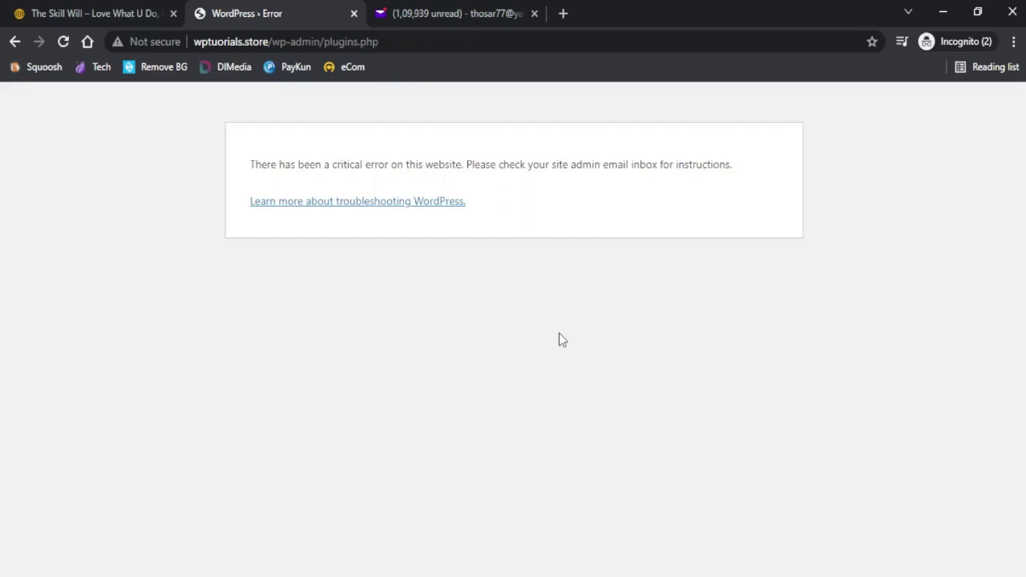
{"action": "left_click", "coordinate": [420, 15]}
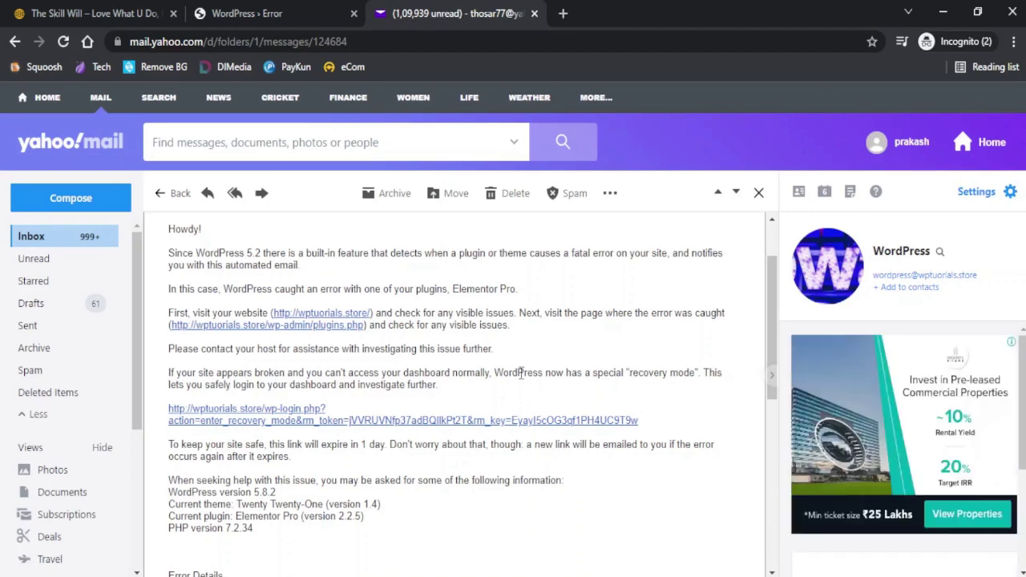
{"action": "scroll", "coordinate": [521, 378], "scroll_direction": "up", "scroll_amount": 1}
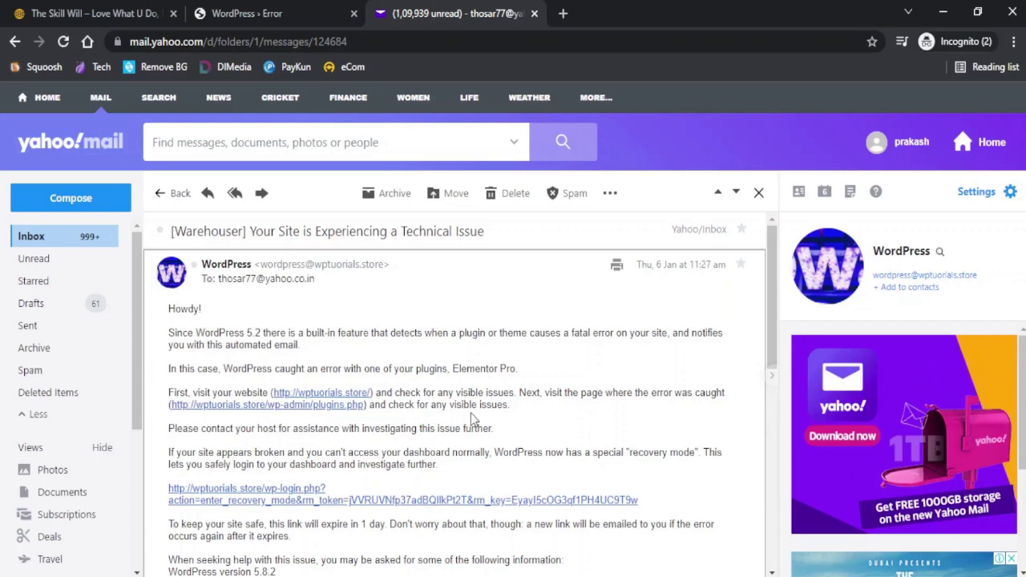
{"action": "right_click", "coordinate": [250, 506]}
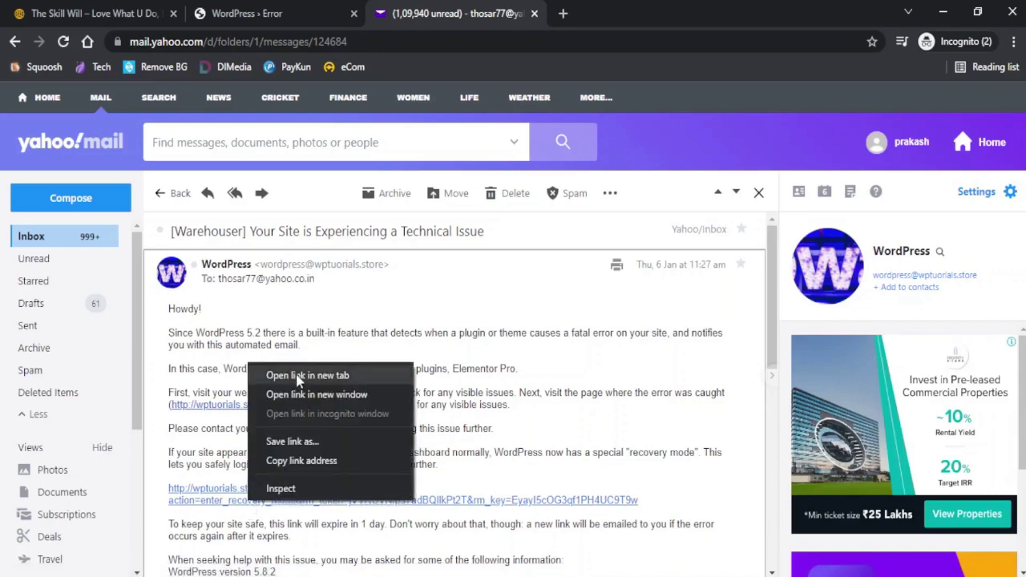
{"action": "left_click", "coordinate": [301, 372]}
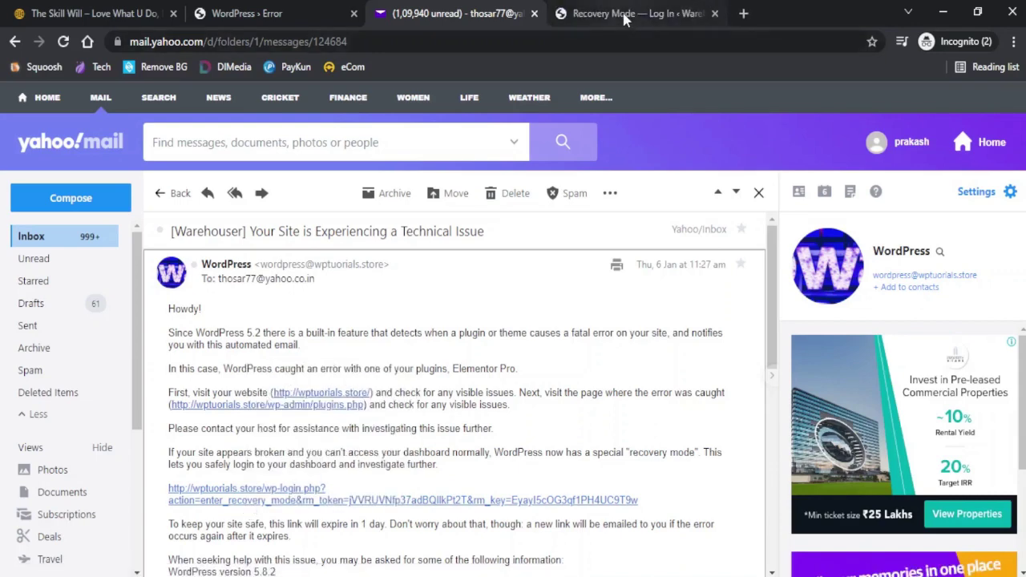
{"action": "left_click", "coordinate": [677, 14]}
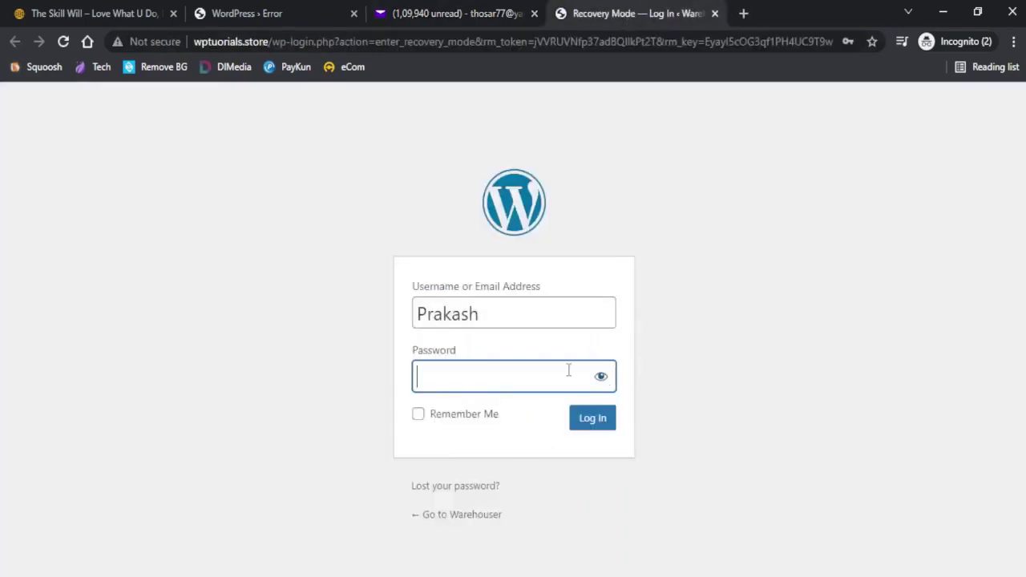
Fill in the saved account password and log in to WordPress recovery mode.
{"action": "left_click", "coordinate": [492, 371]}
{"action": "left_click", "coordinate": [463, 417]}
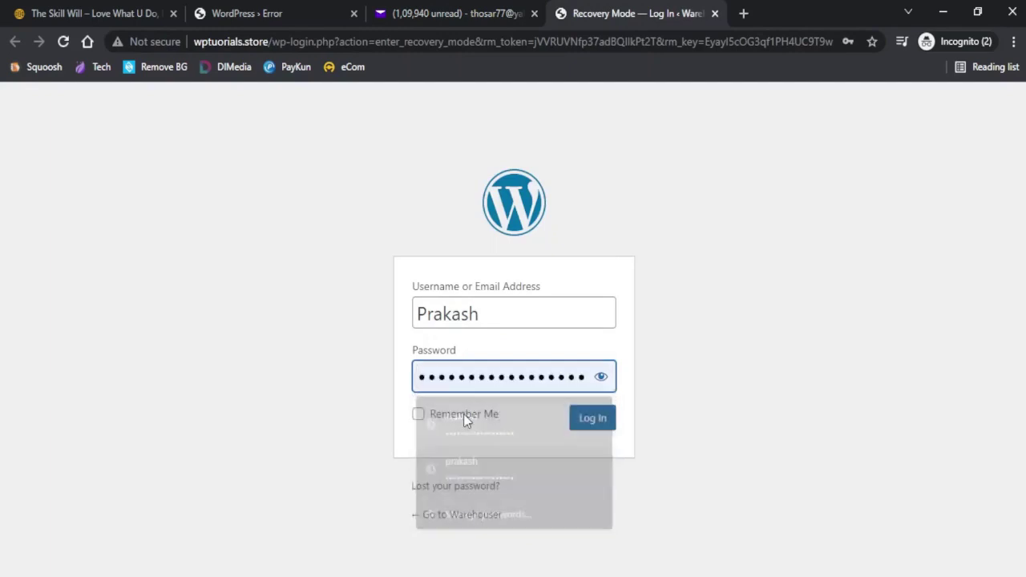
{"action": "left_click", "coordinate": [591, 418]}
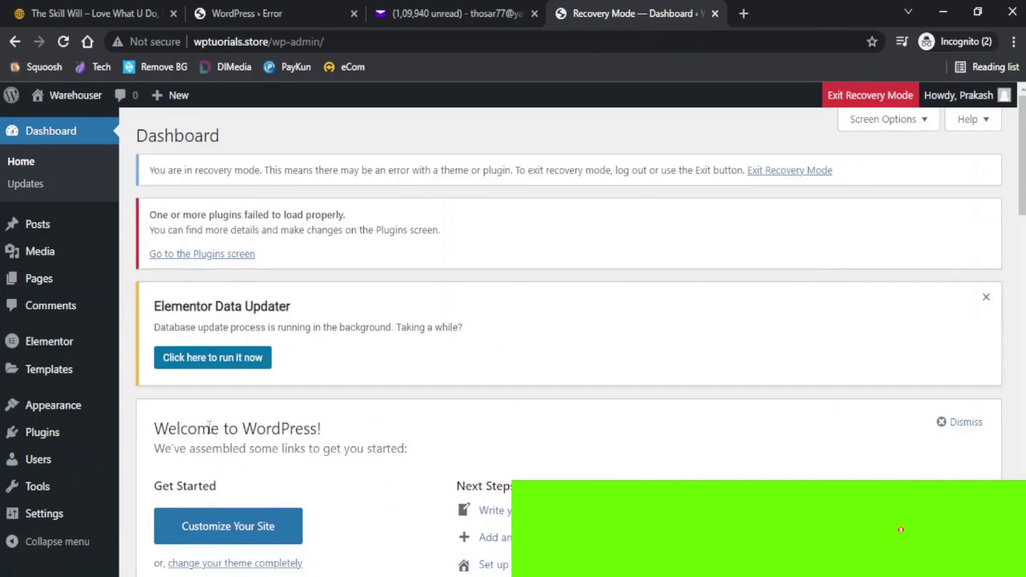
Deactivate the failed Elementor Pro plugin in the installed plugins list and exit recovery mode.
{"action": "mouse_move", "coordinate": [50, 437]}
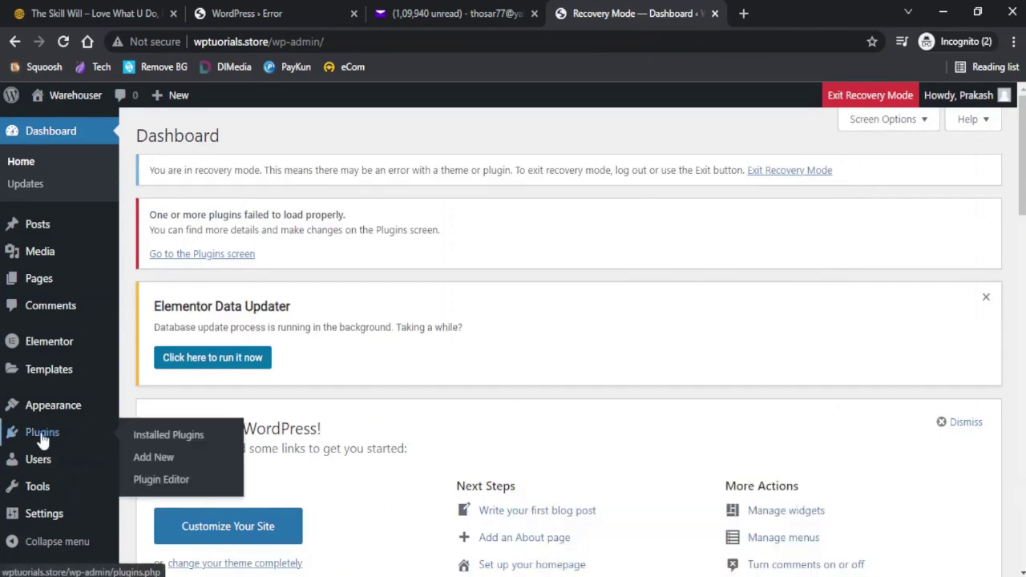
{"action": "mouse_move", "coordinate": [53, 410]}
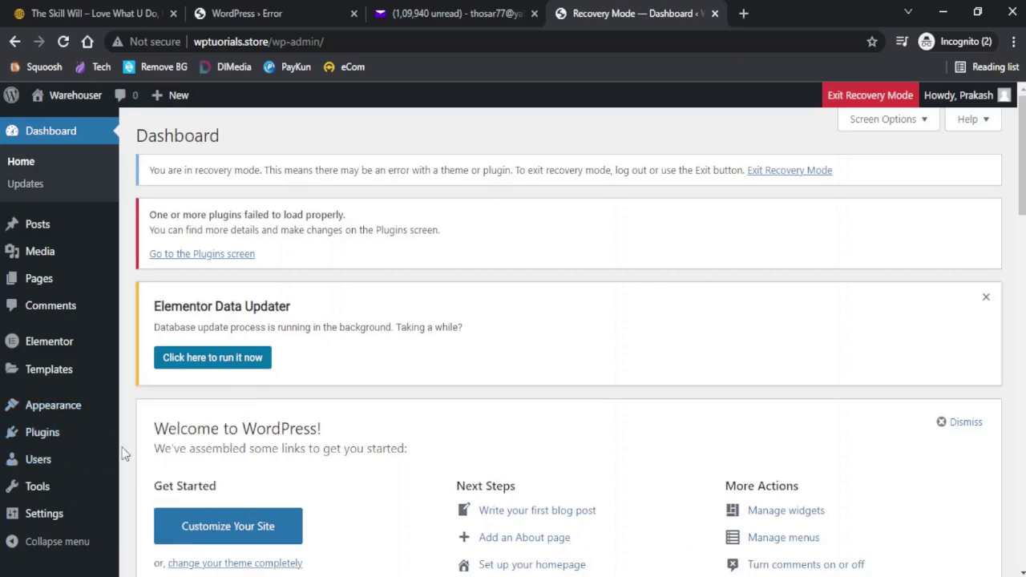
{"action": "left_click", "coordinate": [50, 433]}
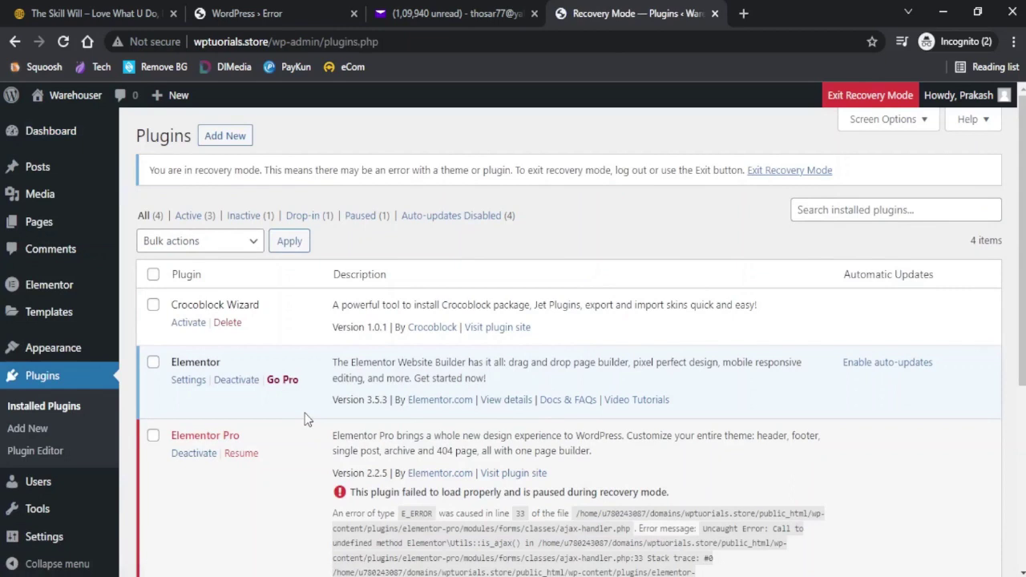
{"action": "scroll", "coordinate": [304, 413], "scroll_direction": "down", "scroll_amount": 2}
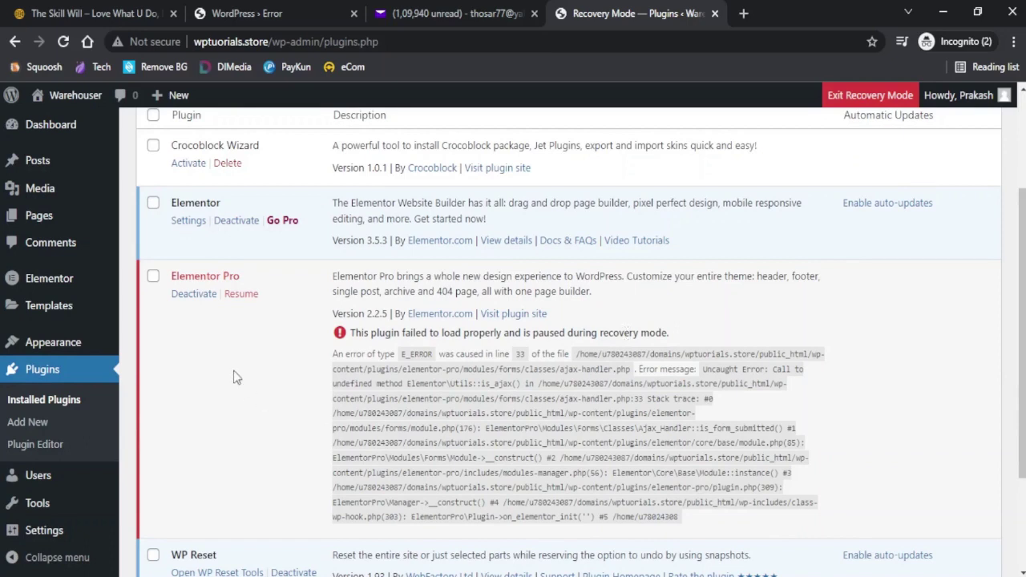
{"action": "left_click", "coordinate": [193, 294]}
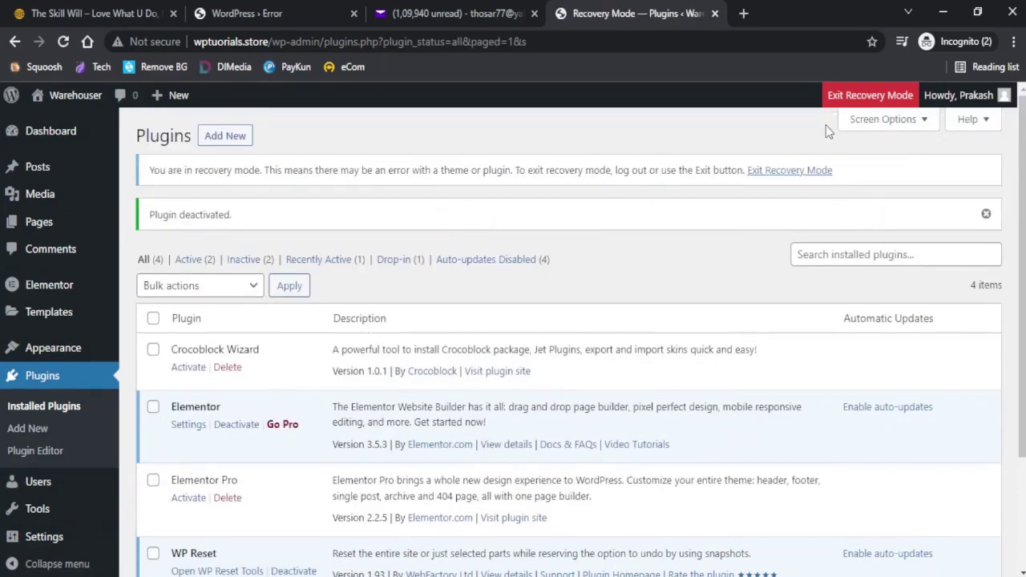
{"action": "left_click", "coordinate": [839, 106]}
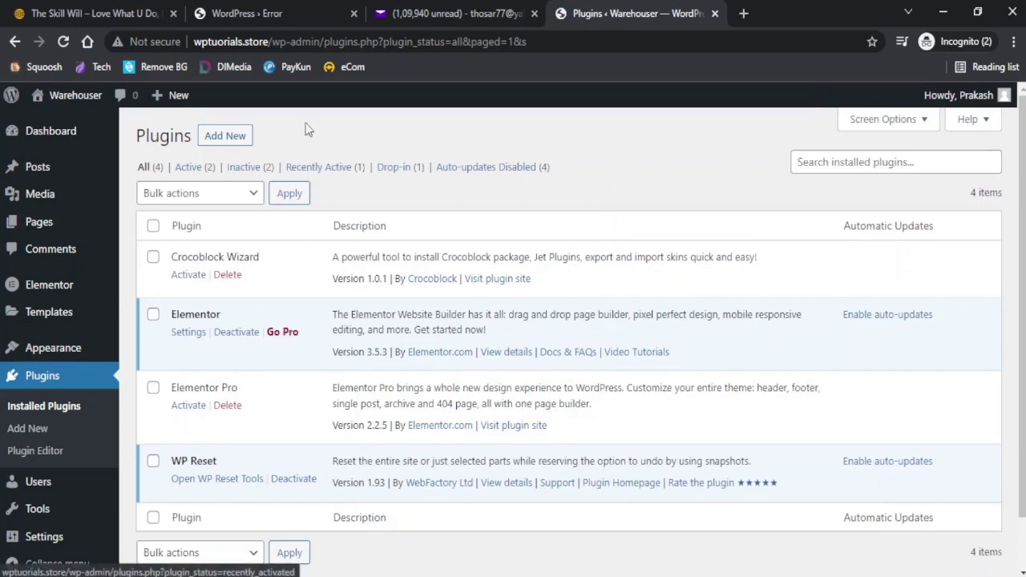
Copy the site's address and load the wptuorials.store home page in a new tab to check the fix.
{"action": "double_click", "coordinate": [201, 42]}
{"action": "key", "text": "ctrl+c"}
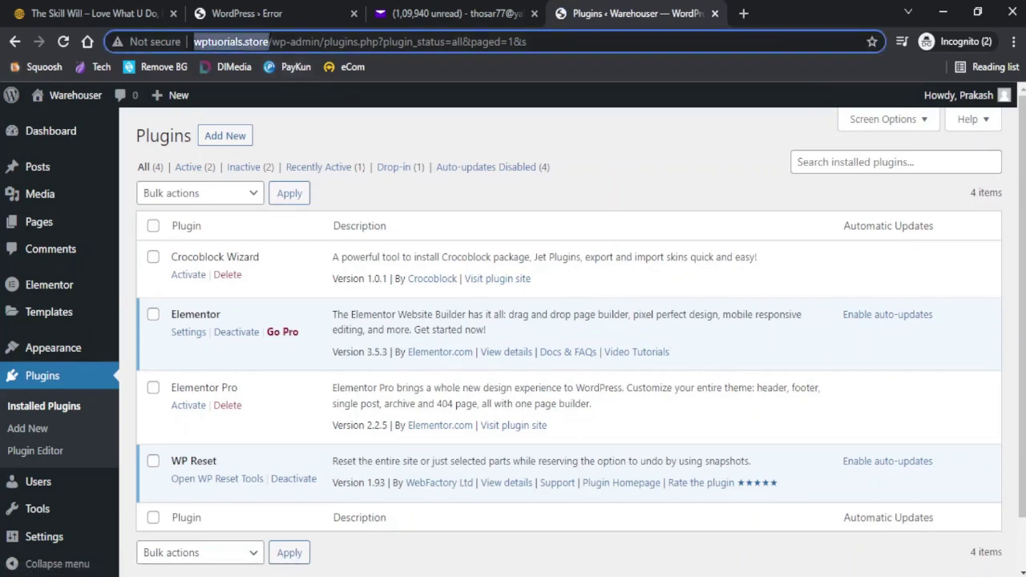
{"action": "left_click", "coordinate": [743, 13]}
{"action": "key", "text": "ctrl+v"}
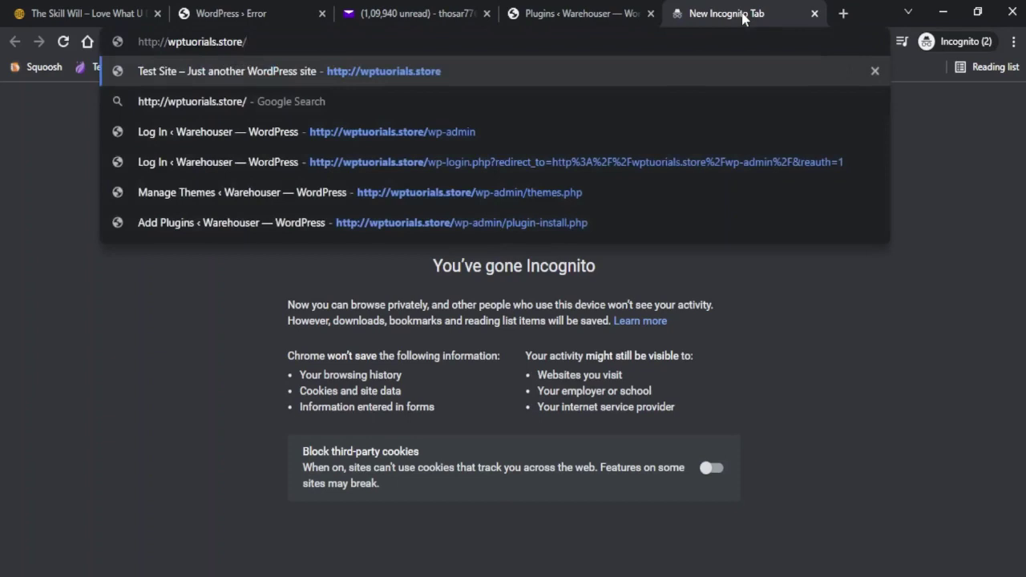
{"action": "key", "text": "Return"}
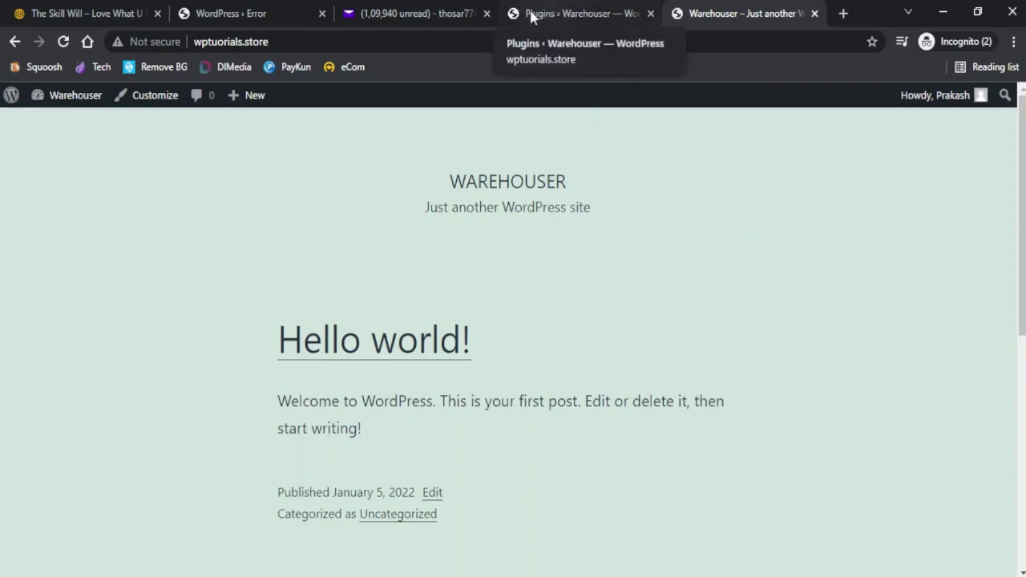
Reload the plugins admin page in the tab showing the critical error to check dashboard access.
{"action": "left_click", "coordinate": [181, 11]}
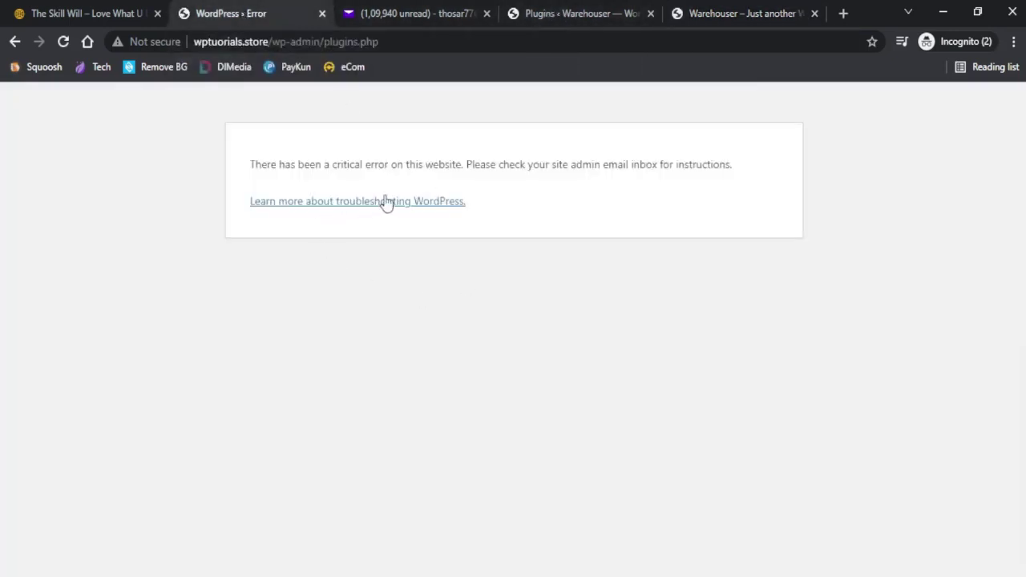
{"action": "left_click", "coordinate": [65, 44]}
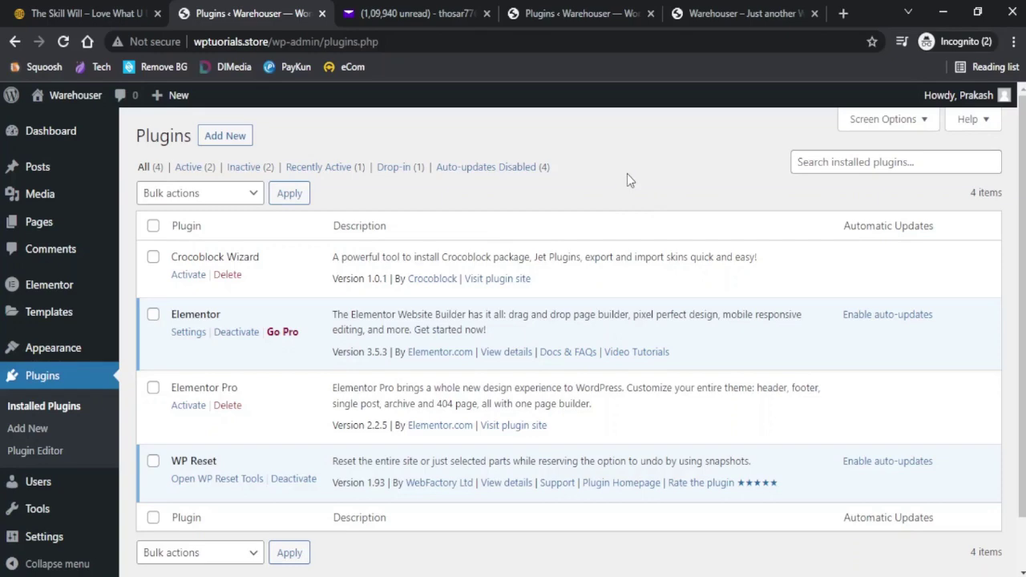
{"action": "left_click", "coordinate": [411, 18]}
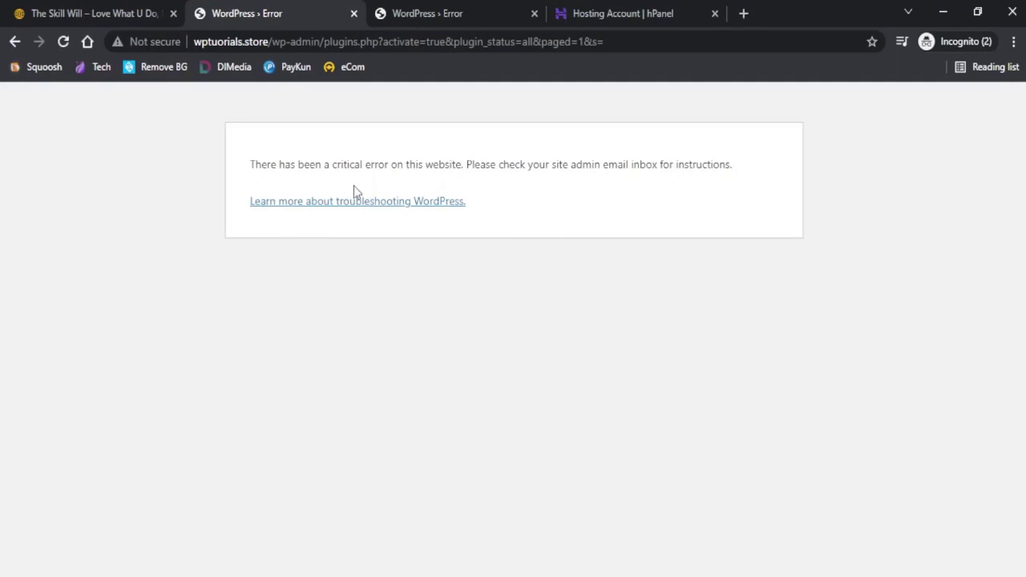
Open the file manager from the Hostinger hosting account of wptuorials.store and enter the public_html folder.
{"action": "left_click", "coordinate": [63, 41]}
{"action": "left_click", "coordinate": [593, 15]}
{"action": "left_click_drag", "start_coordinate": [601, 13], "coordinate": [423, 12]}
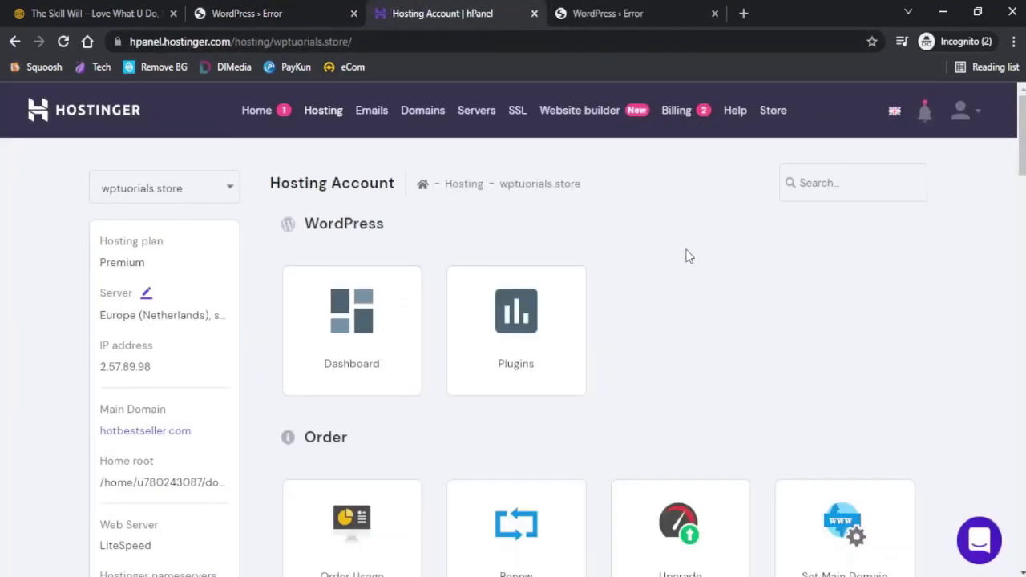
{"action": "scroll", "coordinate": [686, 256], "scroll_direction": "down", "scroll_amount": 3}
{"action": "scroll", "coordinate": [686, 255], "scroll_direction": "down", "scroll_amount": 12}
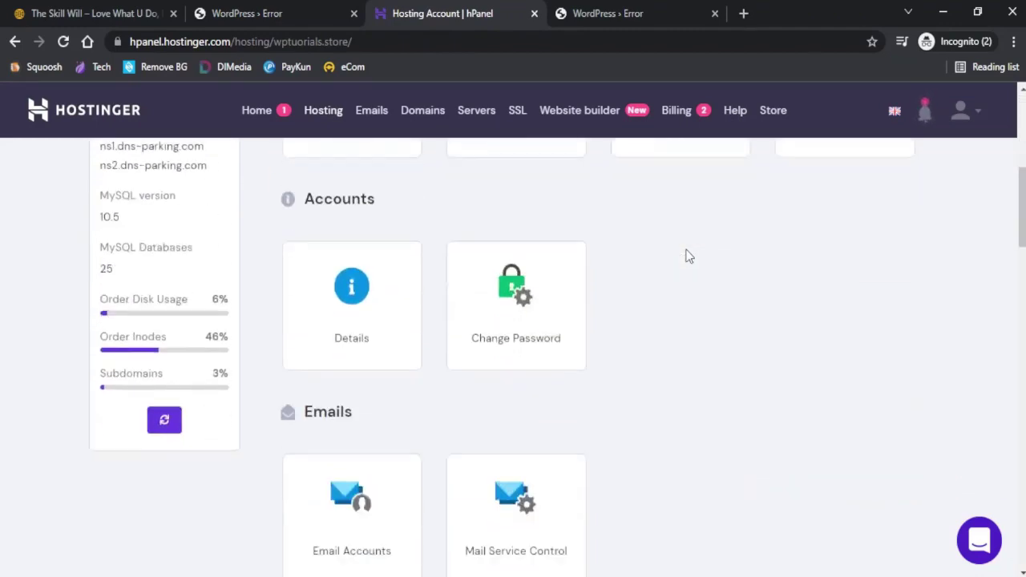
{"action": "scroll", "coordinate": [686, 255], "scroll_direction": "down", "scroll_amount": 4}
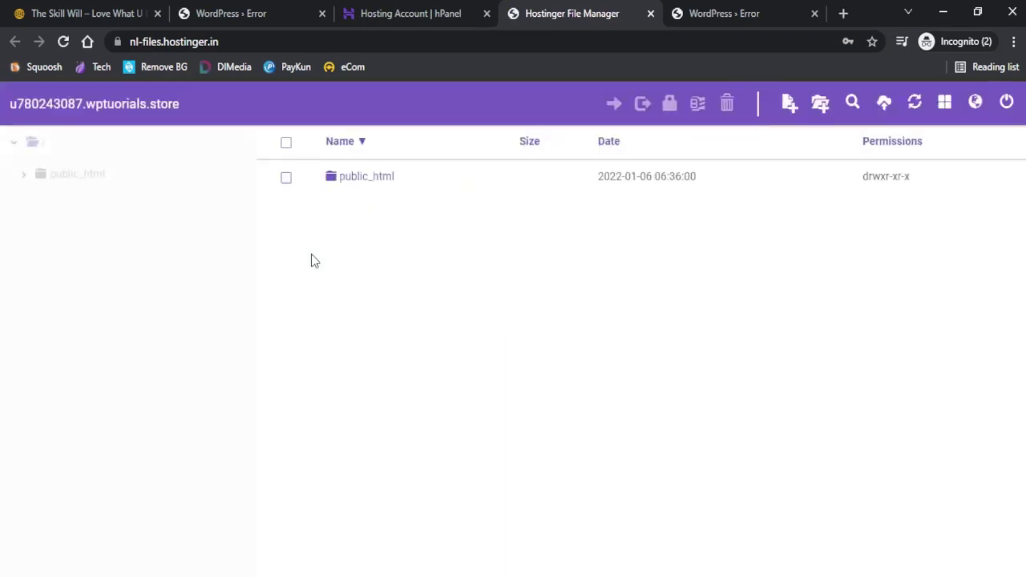
{"action": "left_click", "coordinate": [359, 179]}
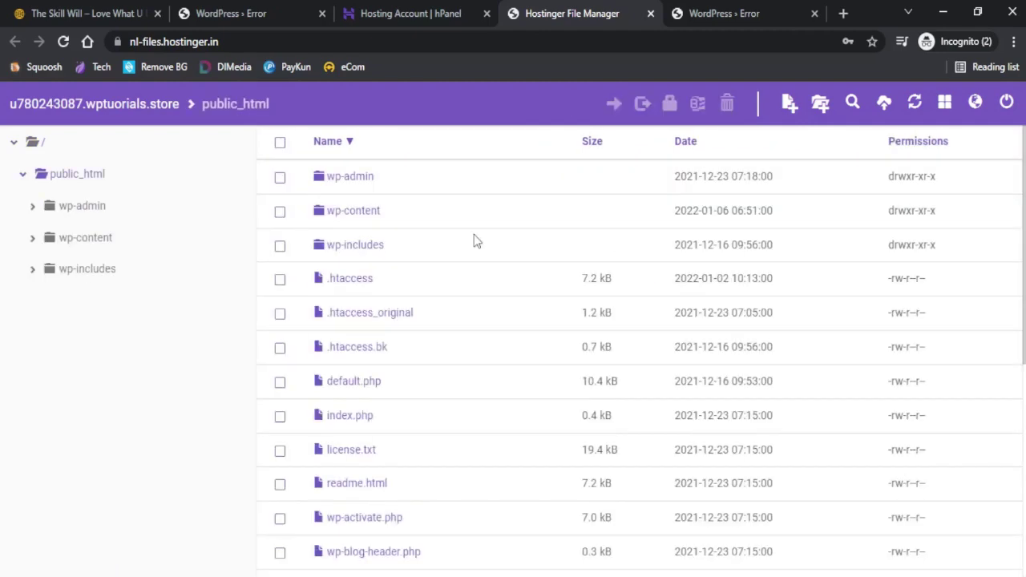
Search the public_html folder for wp-config and open wp-config.php for editing.
{"action": "scroll", "coordinate": [473, 241], "scroll_direction": "down", "scroll_amount": 2}
{"action": "scroll", "coordinate": [473, 238], "scroll_direction": "down", "scroll_amount": 3}
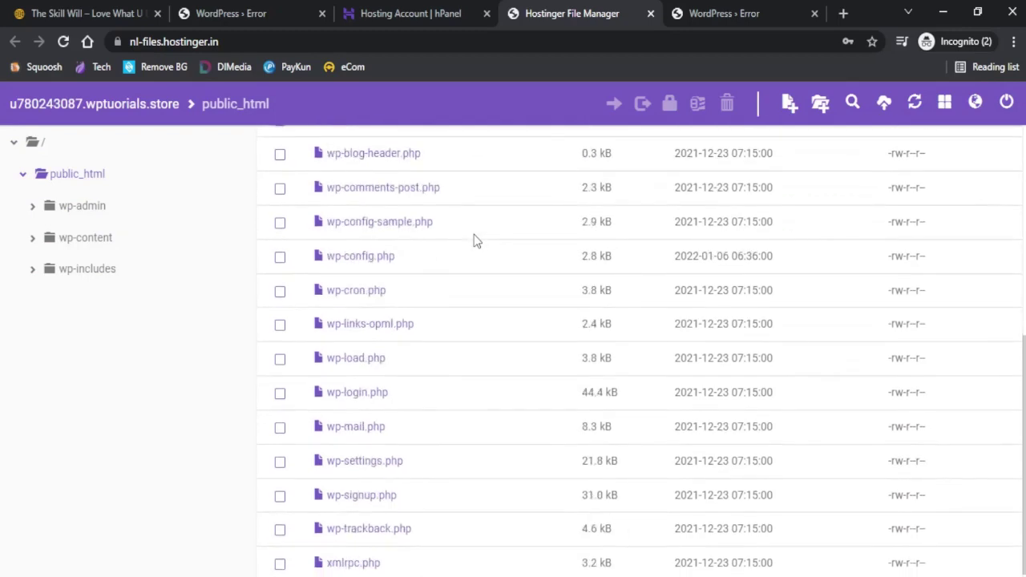
{"action": "scroll", "coordinate": [473, 239], "scroll_direction": "up", "scroll_amount": 5}
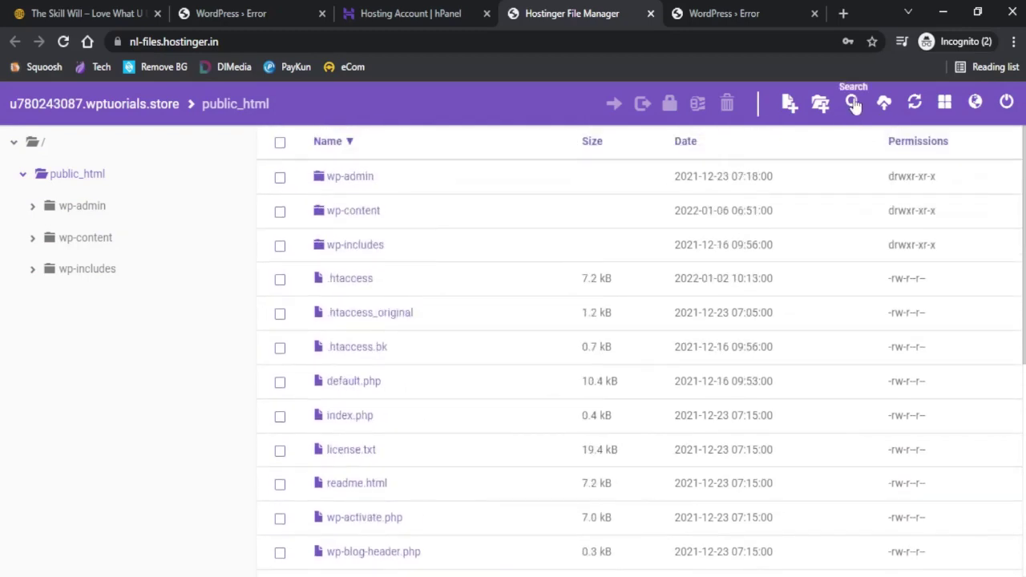
{"action": "left_click", "coordinate": [853, 103]}
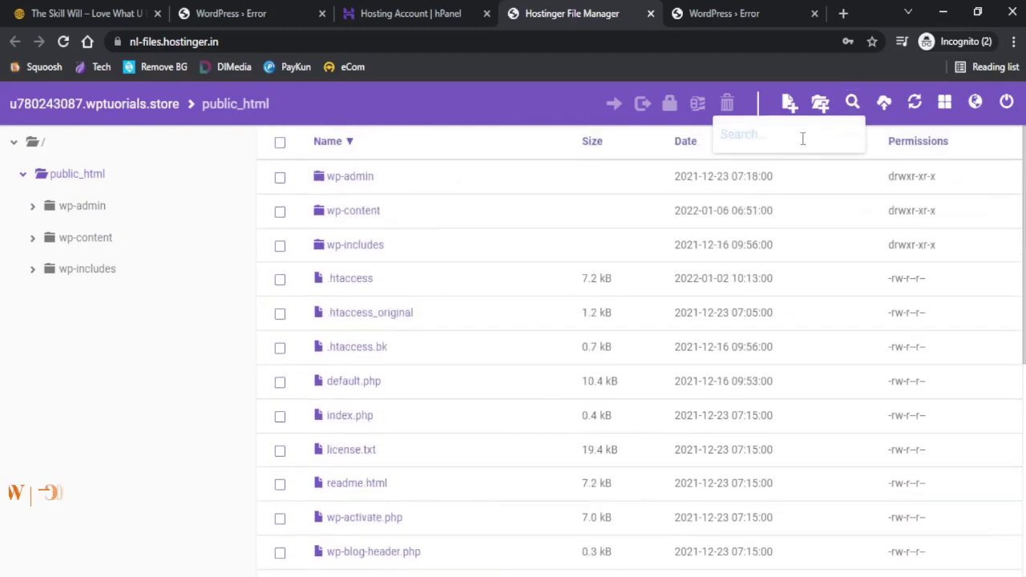
{"action": "type", "text": "wp"}
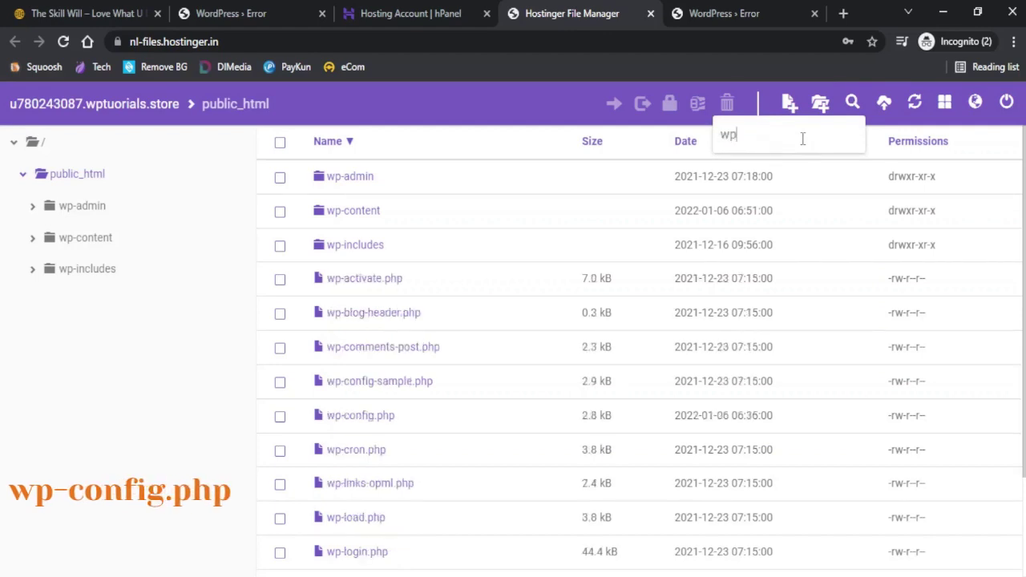
{"action": "type", "text": "-con"}
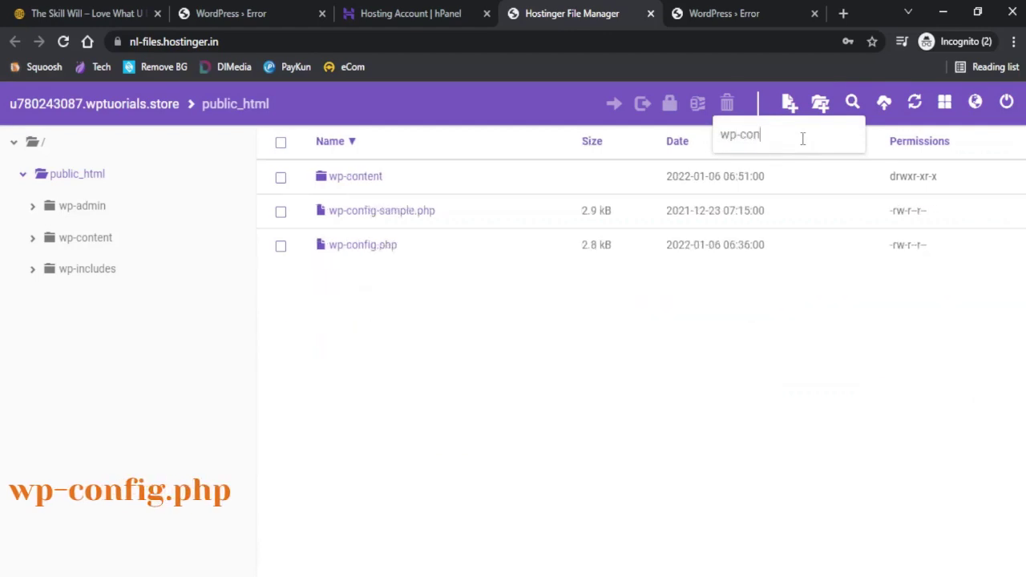
{"action": "type", "text": "fig"}
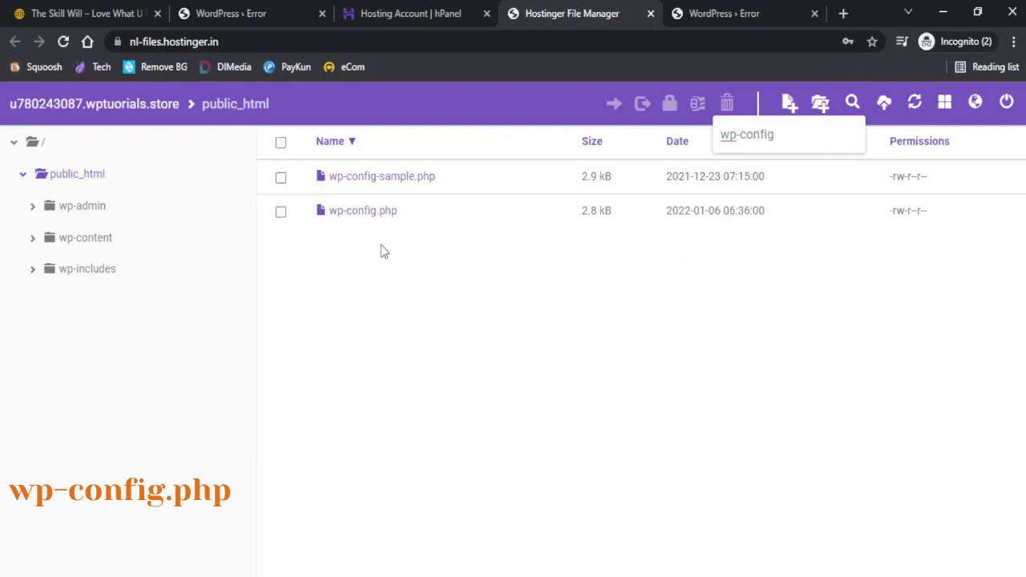
{"action": "right_click", "coordinate": [347, 218]}
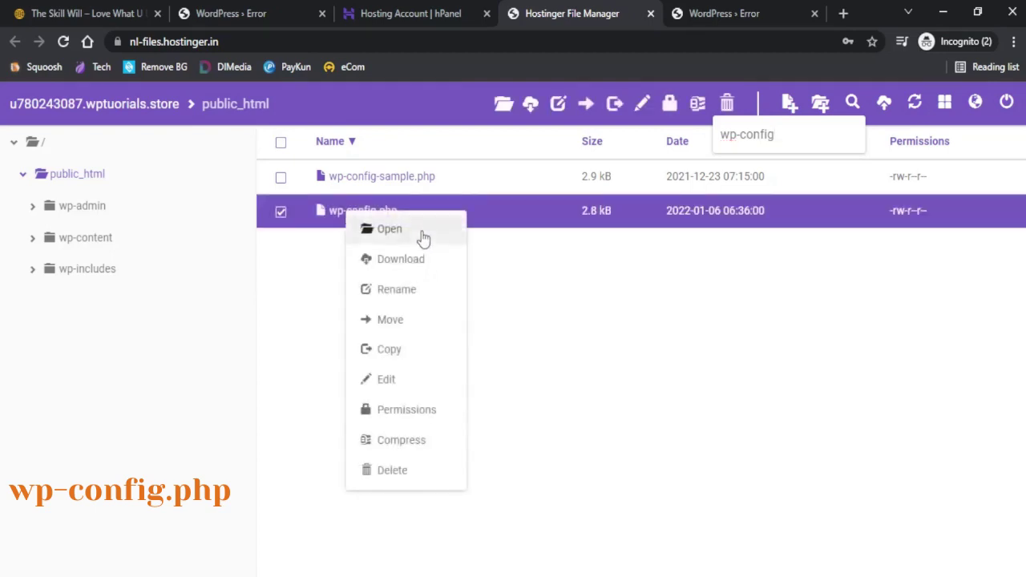
{"action": "left_click", "coordinate": [388, 381]}
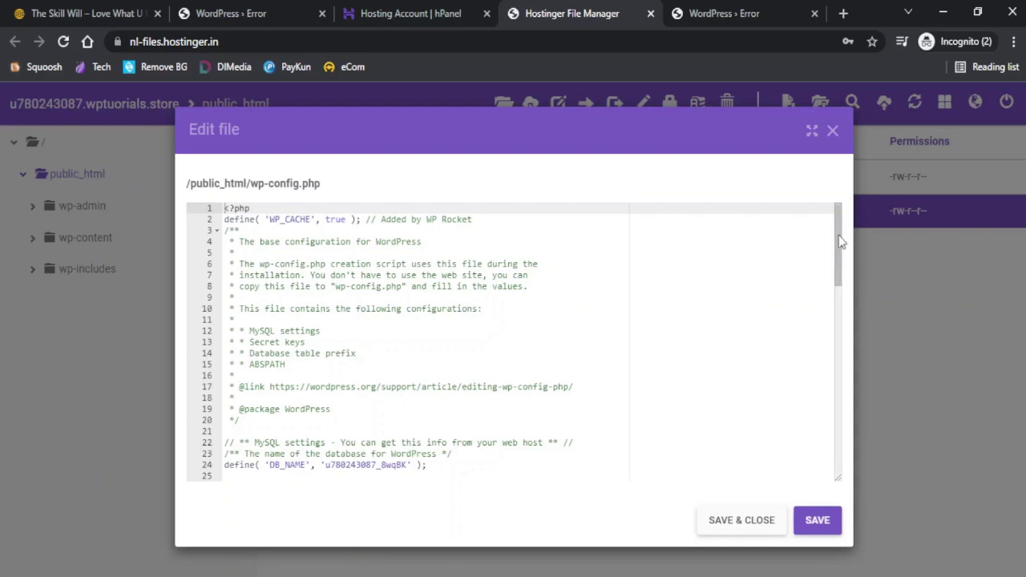
Set WP_DEBUG to true in wp-config.php and save the file.
{"action": "left_click_drag", "start_coordinate": [840, 242], "coordinate": [839, 435]}
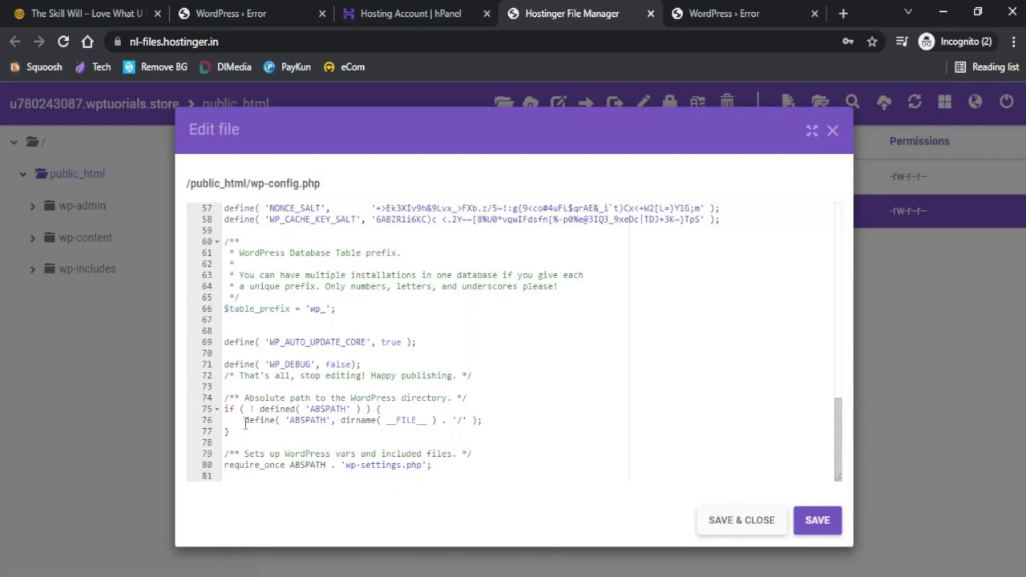
{"action": "left_click", "coordinate": [331, 420]}
{"action": "left_click_drag", "start_coordinate": [225, 364], "coordinate": [368, 367]}
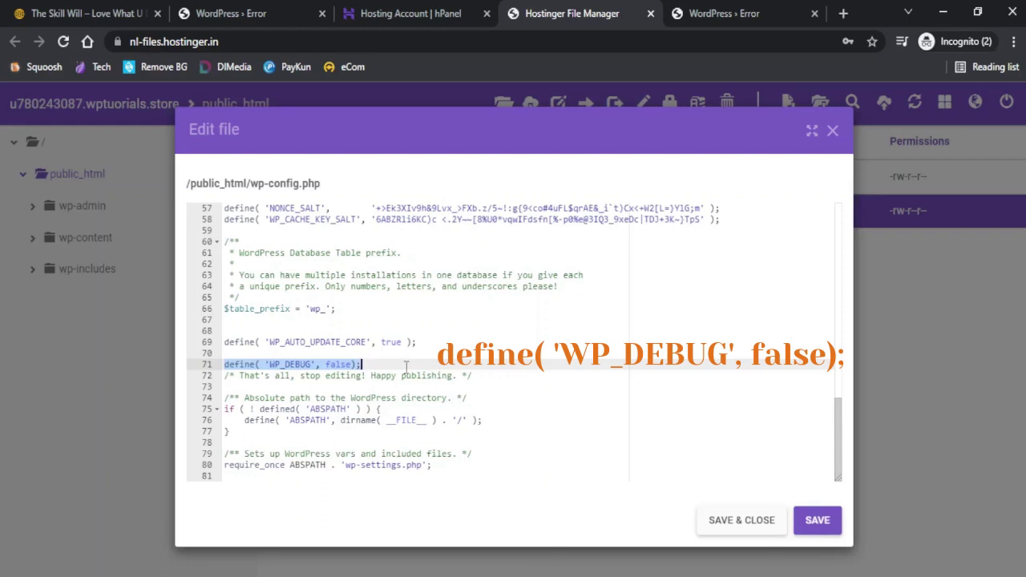
{"action": "left_click", "coordinate": [330, 365]}
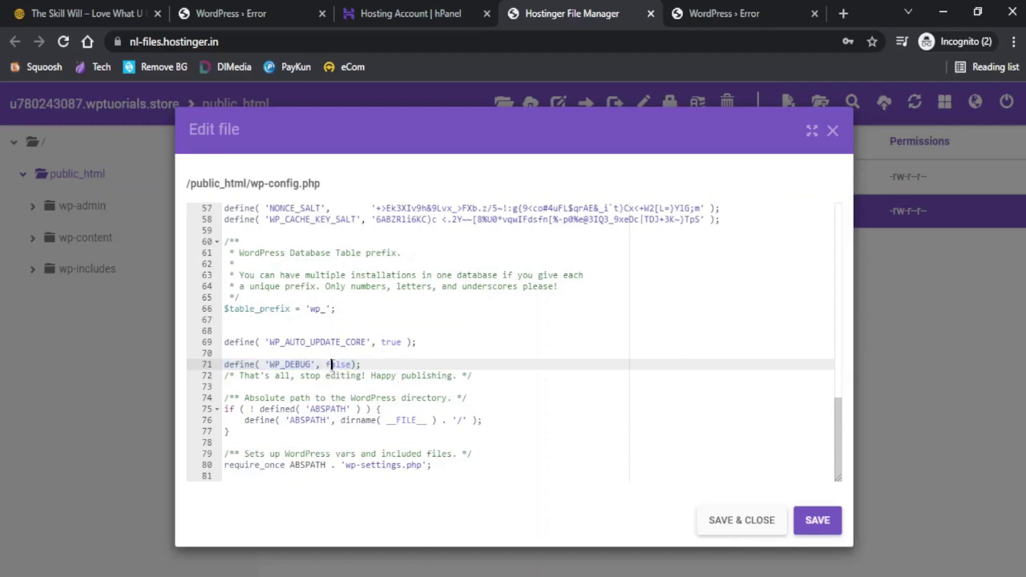
{"action": "left_click_drag", "start_coordinate": [326, 365], "coordinate": [350, 365]}
{"action": "key", "text": "BackSpace"}
{"action": "type", "text": "true"}
{"action": "left_click", "coordinate": [813, 522]}
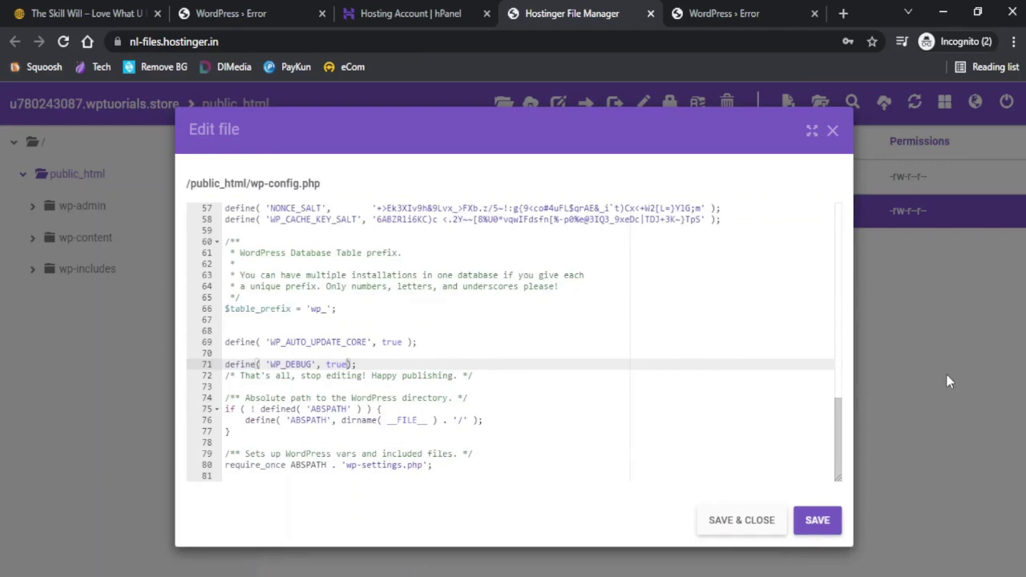
Reload the plugins admin page showing the critical error and examine the fatal error's file path for the plugin folder causing it.
{"action": "left_click", "coordinate": [258, 20]}
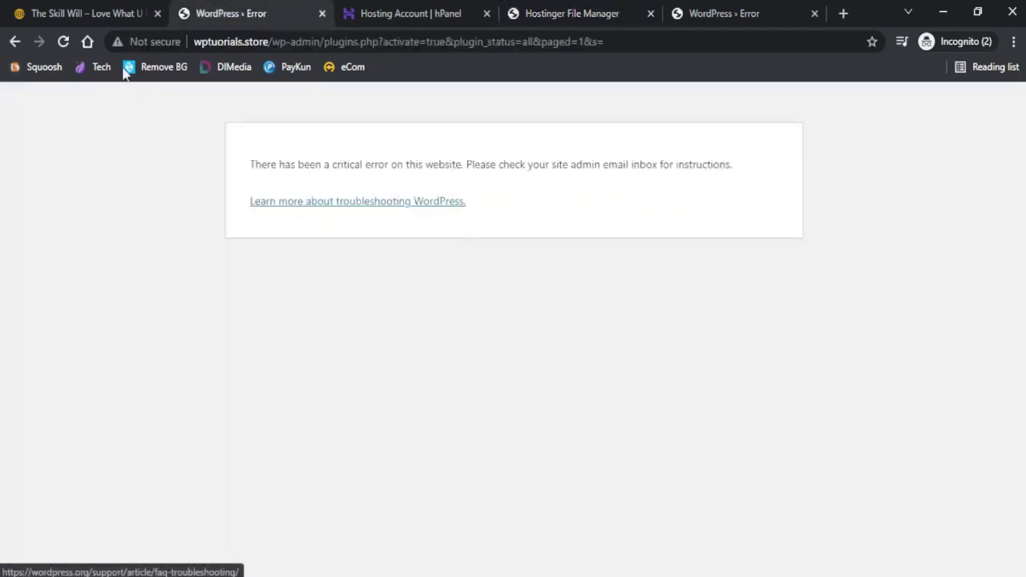
{"action": "left_click", "coordinate": [63, 42]}
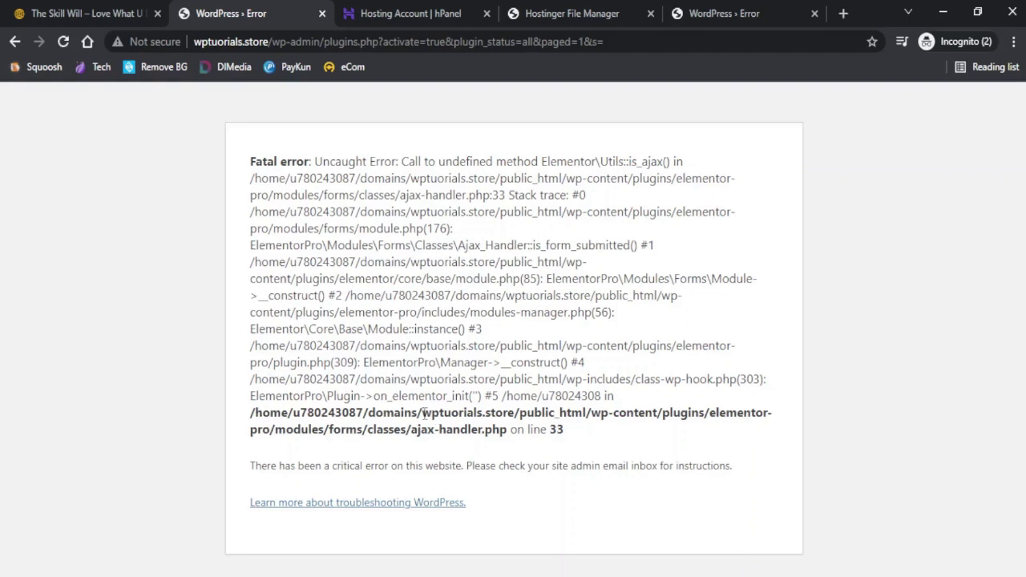
{"action": "left_click_drag", "start_coordinate": [423, 412], "coordinate": [589, 416]}
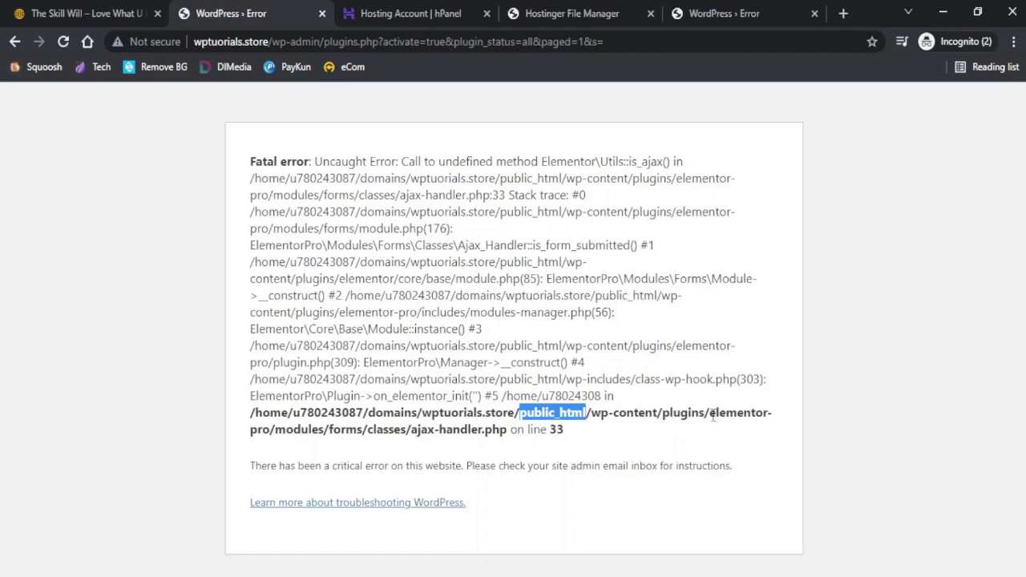
{"action": "left_click_drag", "start_coordinate": [710, 414], "coordinate": [272, 434]}
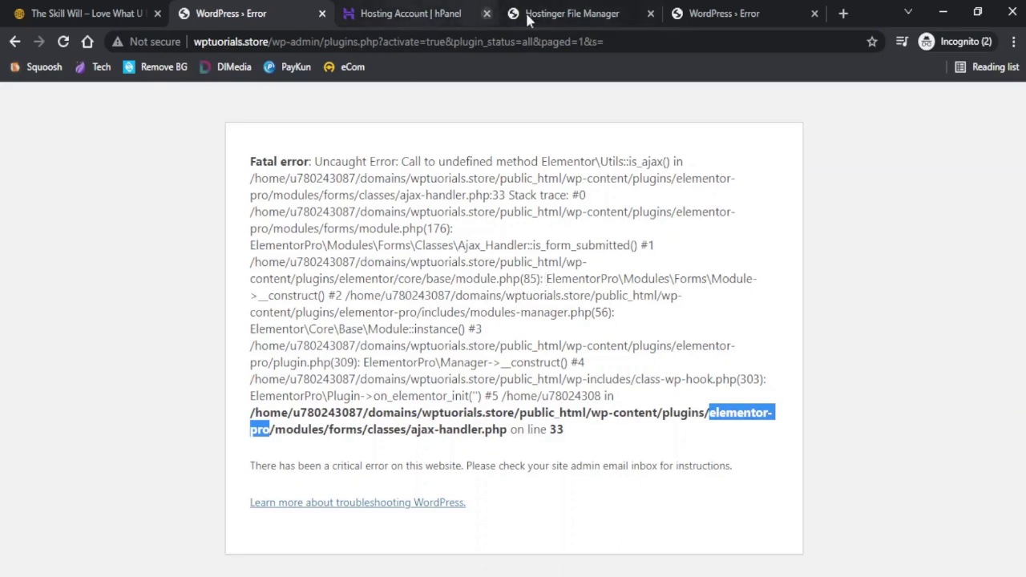
Open a new file manager session from the hosting account and follow the error's path to public_html/wp-content/plugins.
{"action": "left_click", "coordinate": [416, 16]}
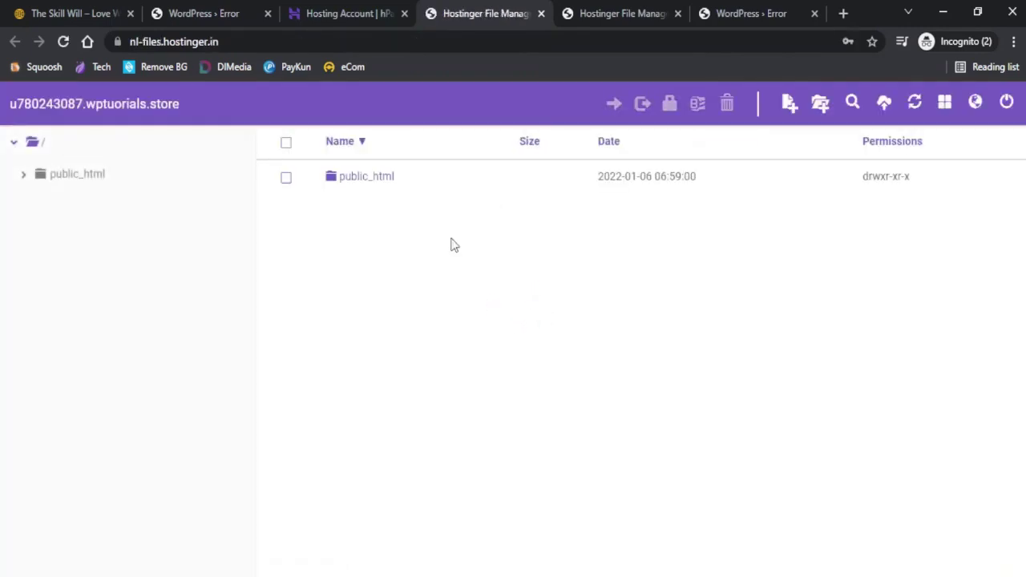
{"action": "double_click", "coordinate": [368, 185]}
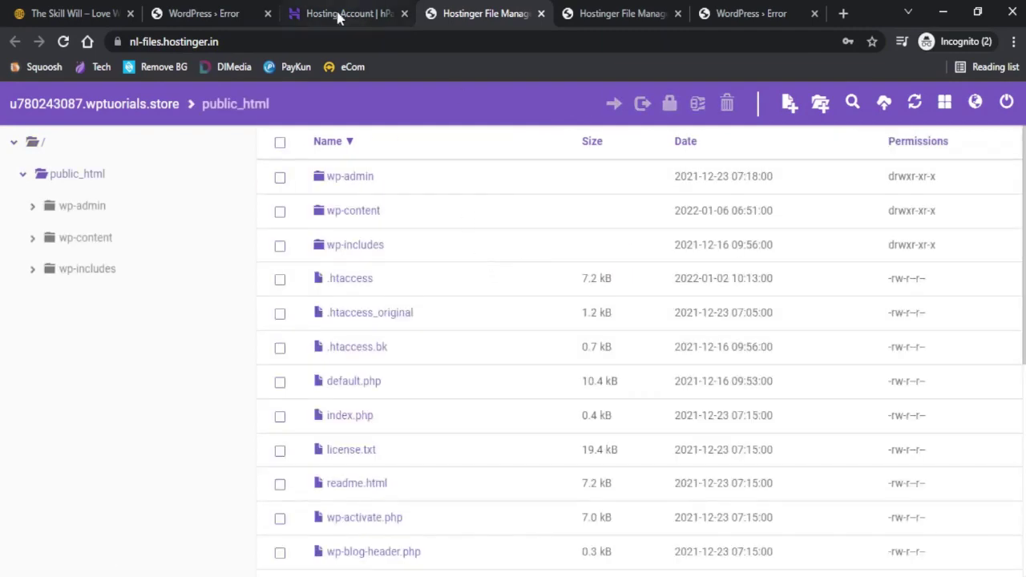
{"action": "left_click", "coordinate": [198, 13]}
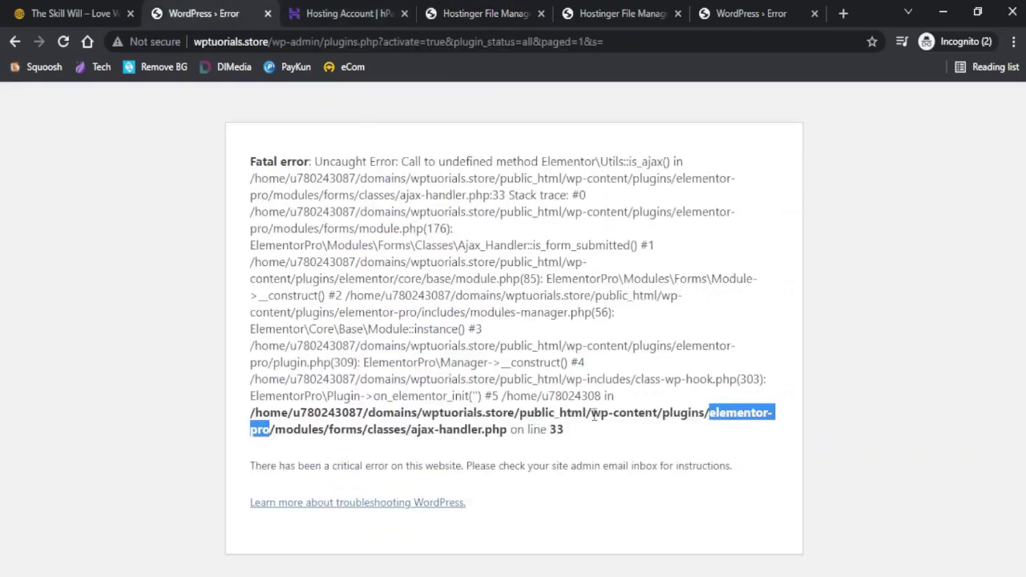
{"action": "left_click_drag", "start_coordinate": [593, 412], "coordinate": [704, 414]}
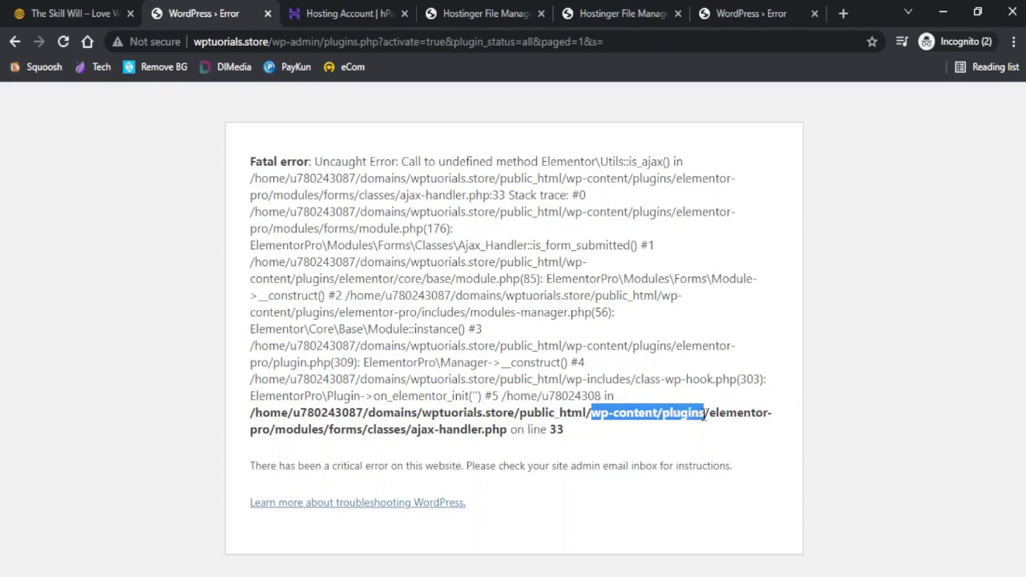
{"action": "left_click", "coordinate": [657, 440]}
{"action": "left_click", "coordinate": [464, 13]}
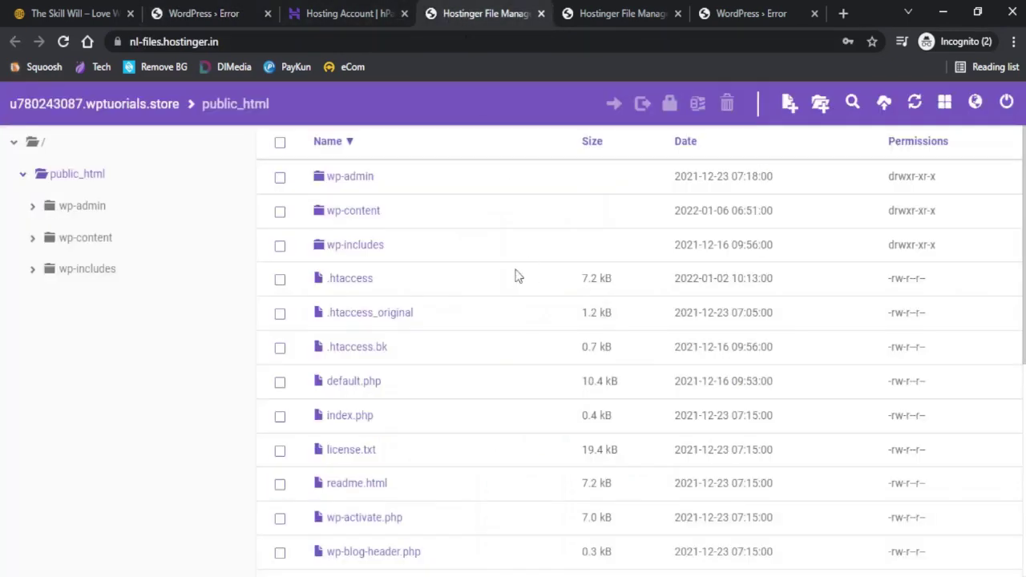
{"action": "left_click", "coordinate": [362, 218]}
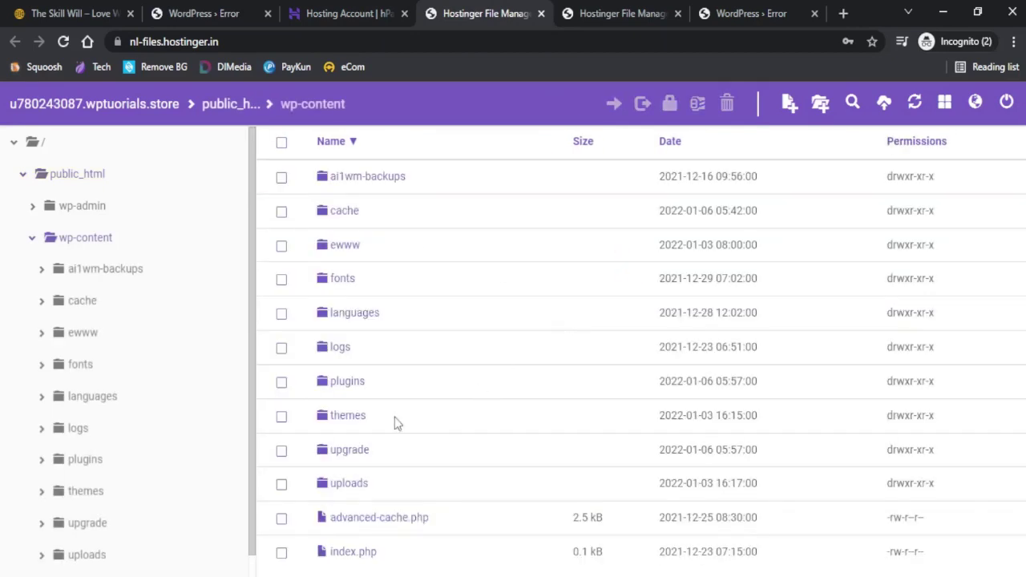
{"action": "left_click", "coordinate": [350, 385]}
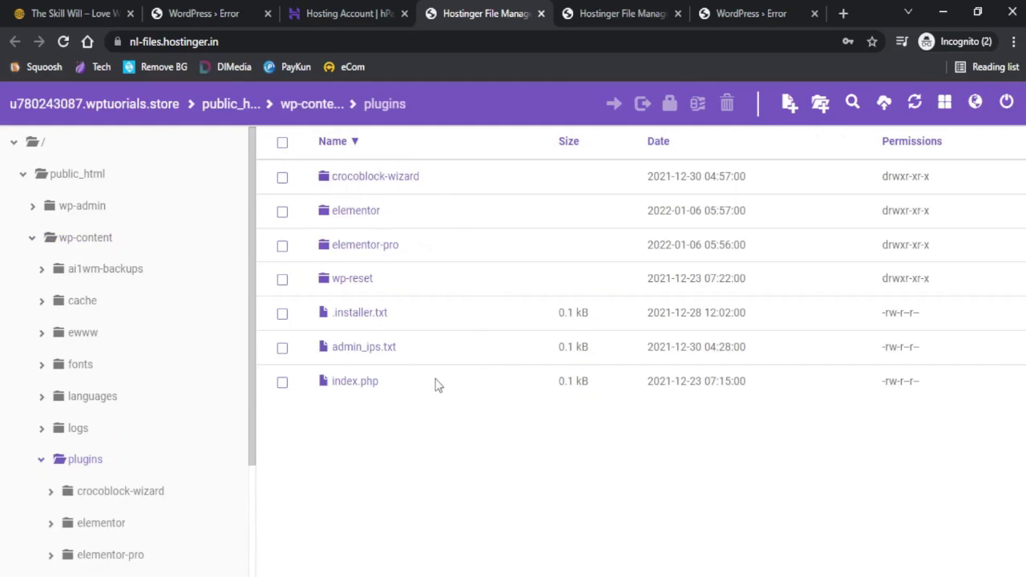
Rename the elementor-pro folder in plugins to elementor-pro8*.
{"action": "right_click", "coordinate": [361, 253]}
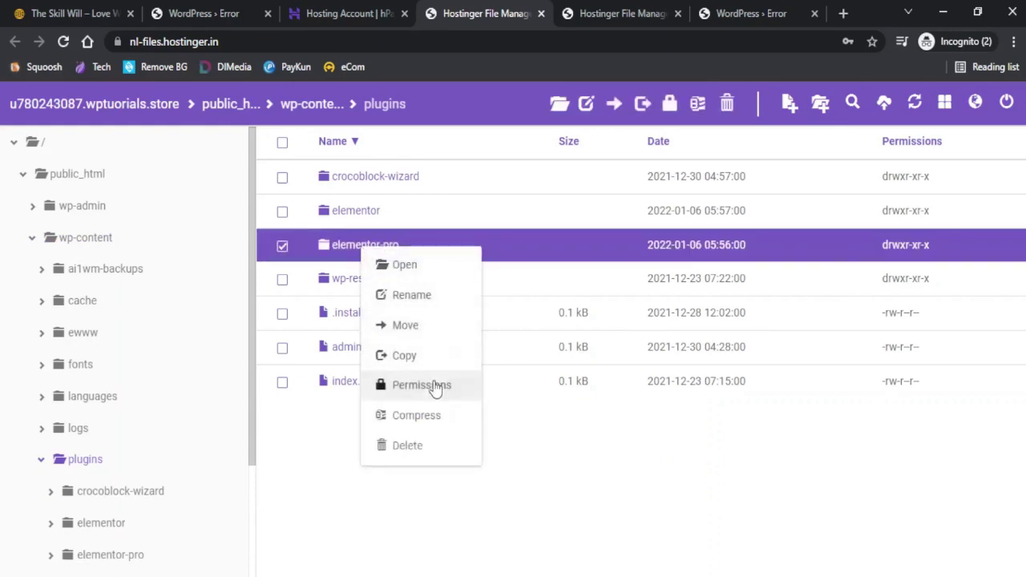
{"action": "left_click", "coordinate": [426, 298]}
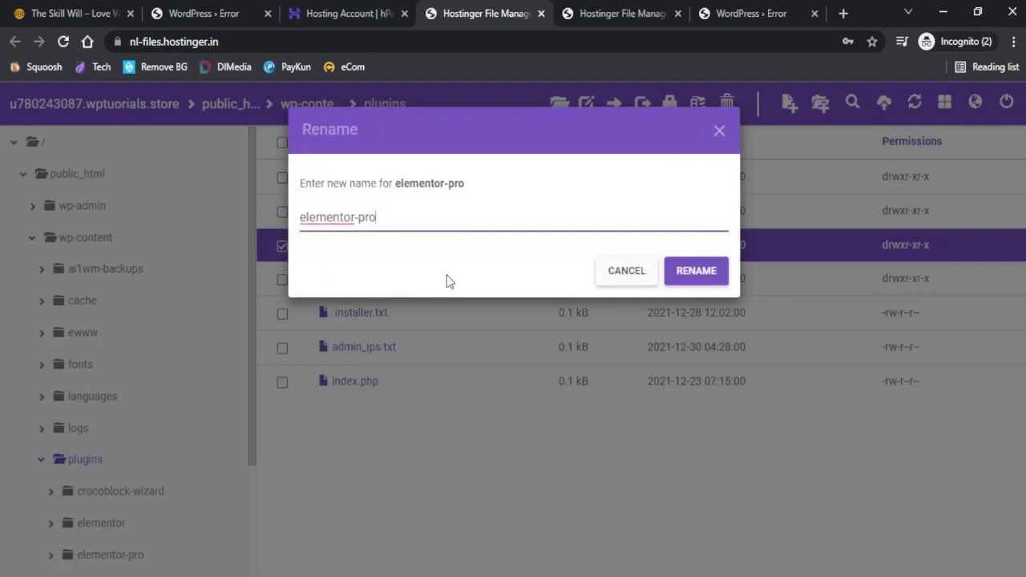
{"action": "type", "text": "8"}
{"action": "type", "text": "*"}
{"action": "left_click", "coordinate": [699, 275]}
{"action": "left_click", "coordinate": [699, 274]}
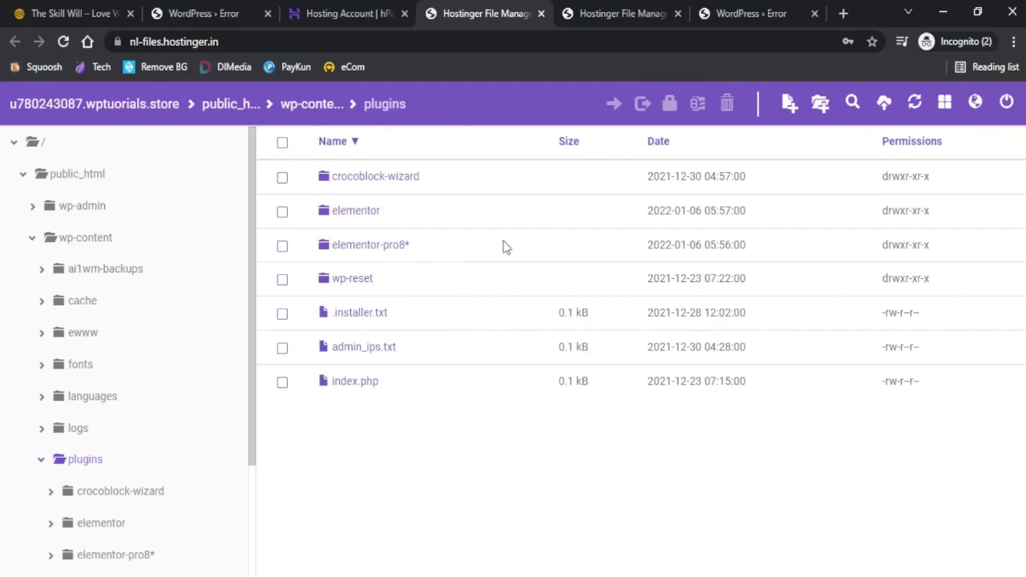
Reload the plugins admin page, review the installed plugins list, and switch to the other tab with the WordPress error.
{"action": "left_click", "coordinate": [210, 22]}
{"action": "left_click", "coordinate": [65, 40]}
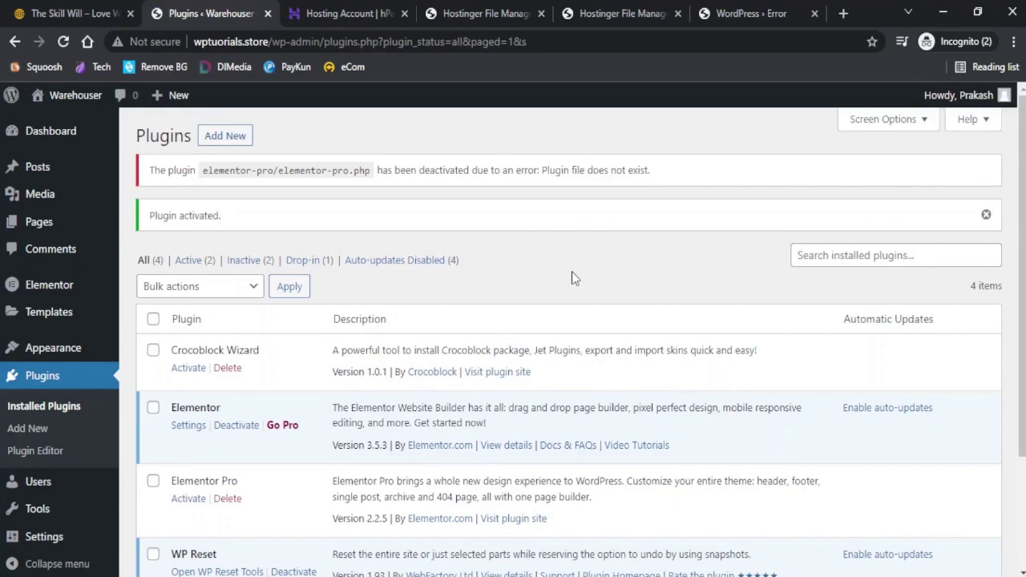
{"action": "scroll", "coordinate": [573, 277], "scroll_direction": "down", "scroll_amount": 3}
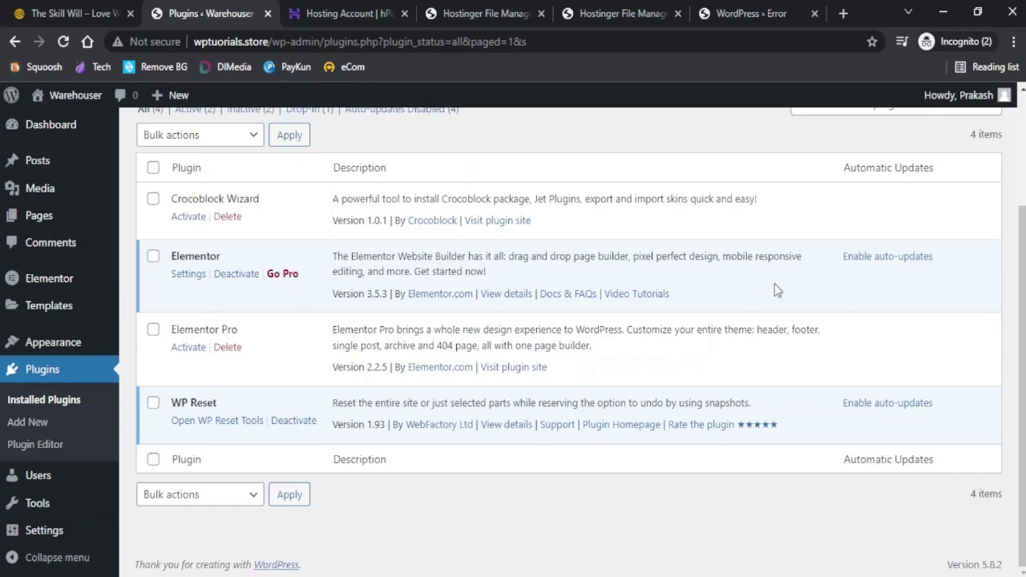
{"action": "left_click", "coordinate": [742, 13]}
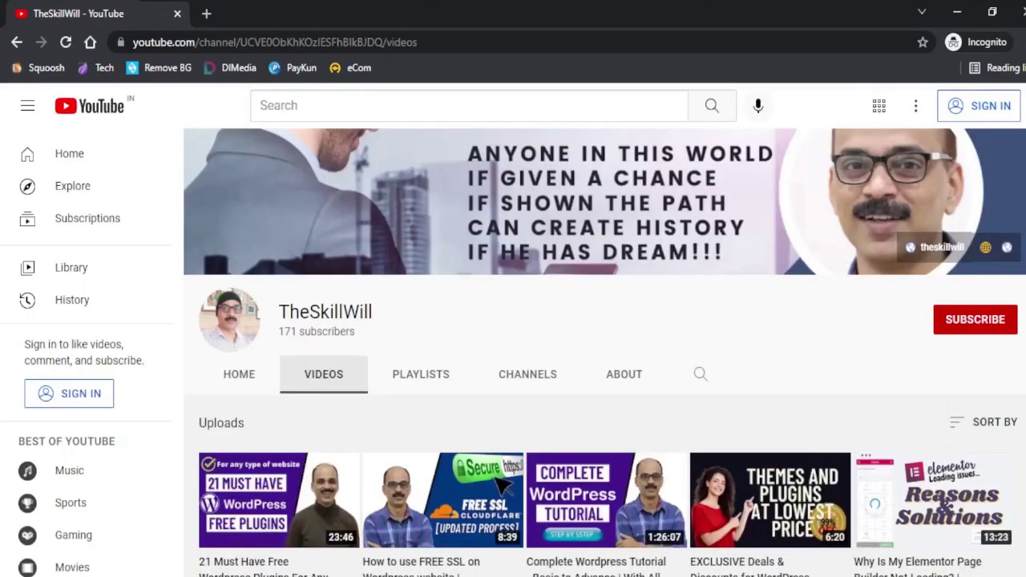
{"action": "scroll", "coordinate": [513, 321], "scroll_direction": "down", "scroll_amount": 5}
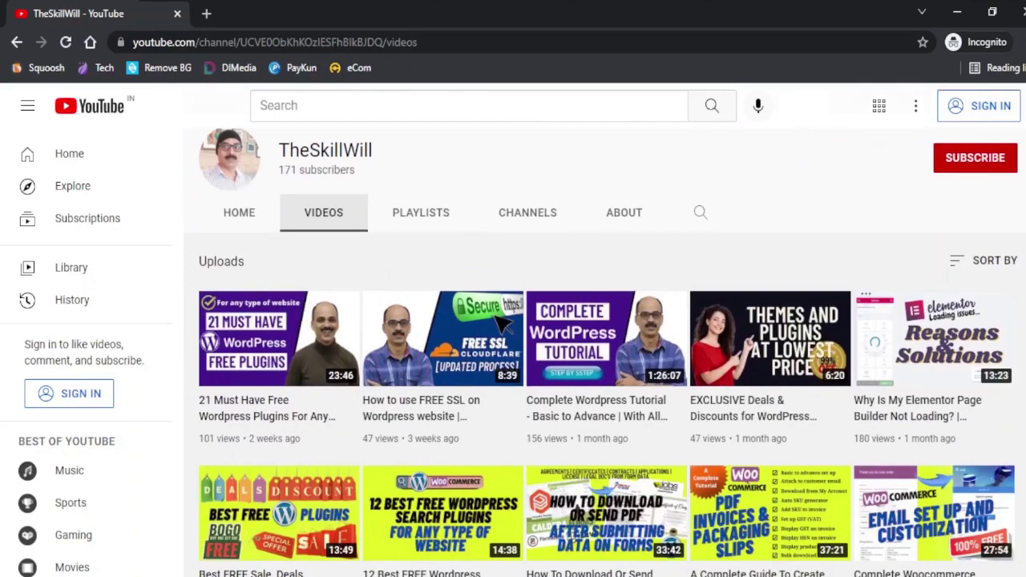
{"action": "scroll", "coordinate": [501, 240], "scroll_direction": "down", "scroll_amount": 5}
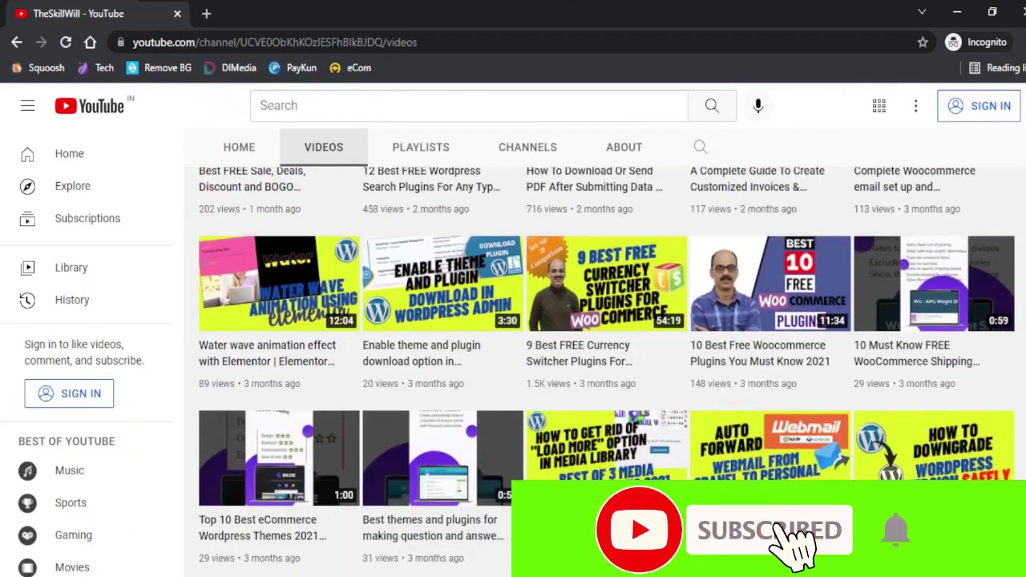
{"action": "scroll", "coordinate": [512, 336], "scroll_direction": "down", "scroll_amount": 4}
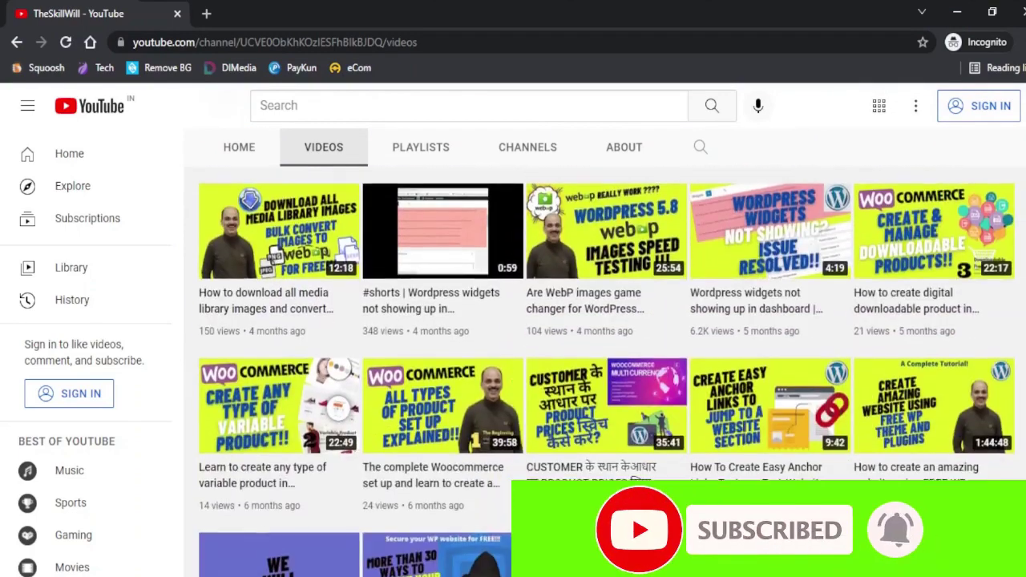
{"action": "scroll", "coordinate": [606, 336], "scroll_direction": "down", "scroll_amount": 5}
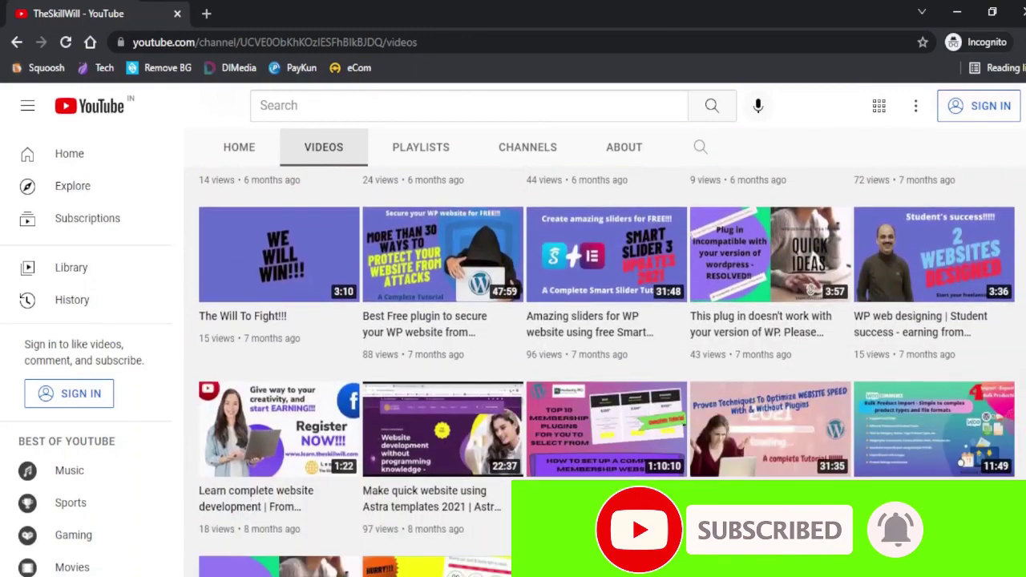
{"action": "scroll", "coordinate": [606, 369], "scroll_direction": "down", "scroll_amount": 5}
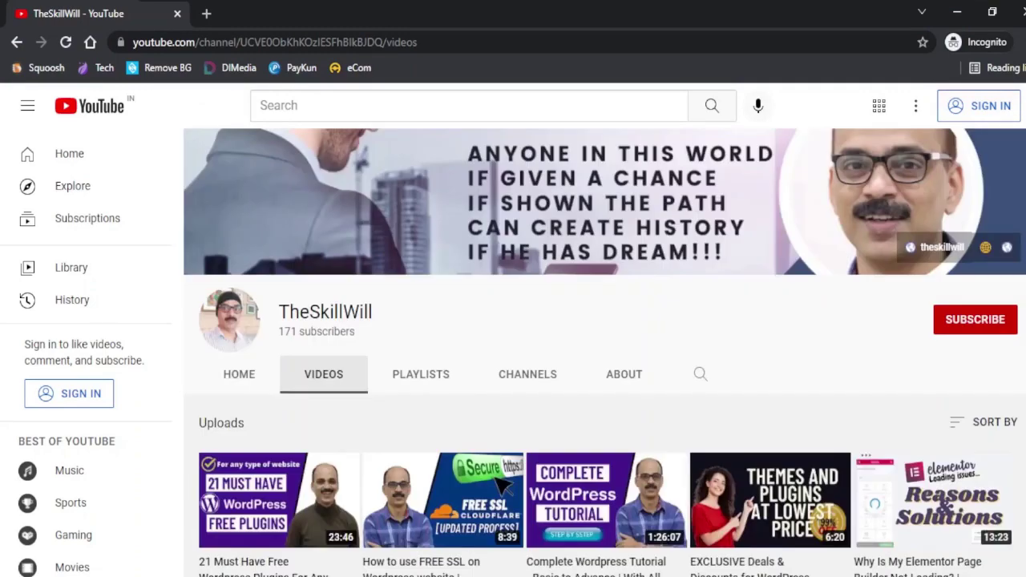
{"action": "scroll", "coordinate": [501, 481], "scroll_direction": "down", "scroll_amount": 5}
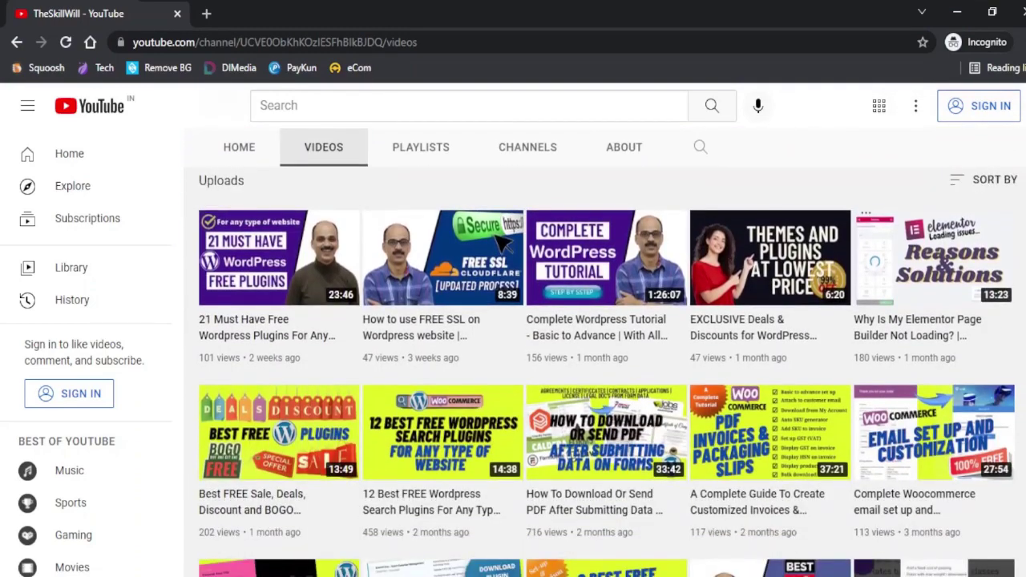